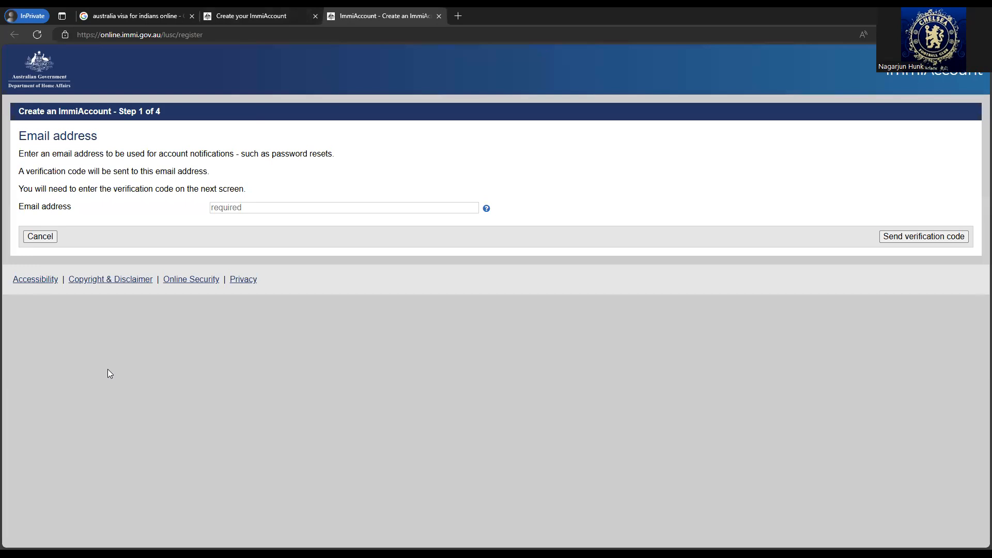
- Abandon the account creation and return to the Login page
{"action": "left_click_drag", "start_coordinate": [100, 103], "coordinate": [165, 105]}
{"action": "left_click", "coordinate": [286, 381]}
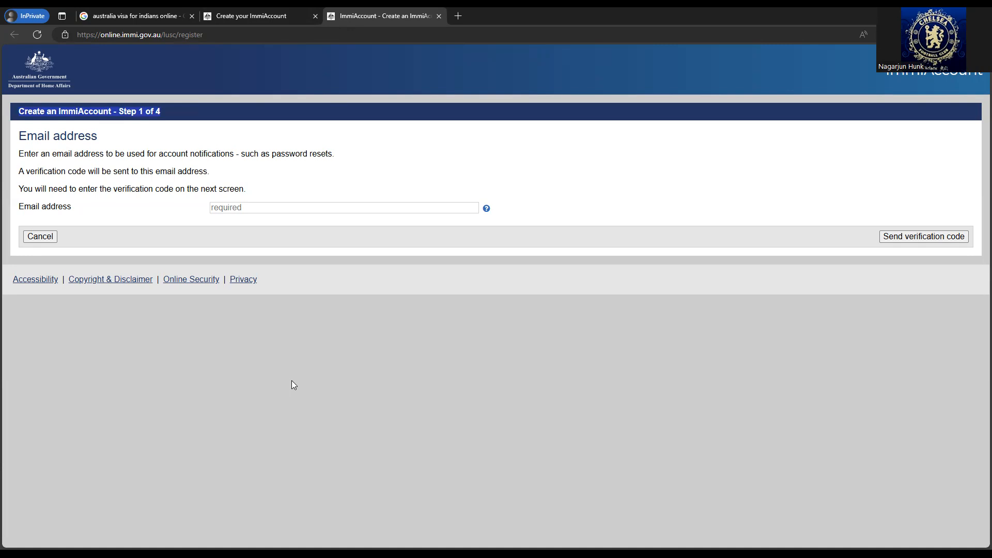
{"action": "left_click", "coordinate": [180, 115]}
{"action": "left_click_drag", "start_coordinate": [119, 110], "coordinate": [150, 133]}
{"action": "left_click", "coordinate": [126, 321]}
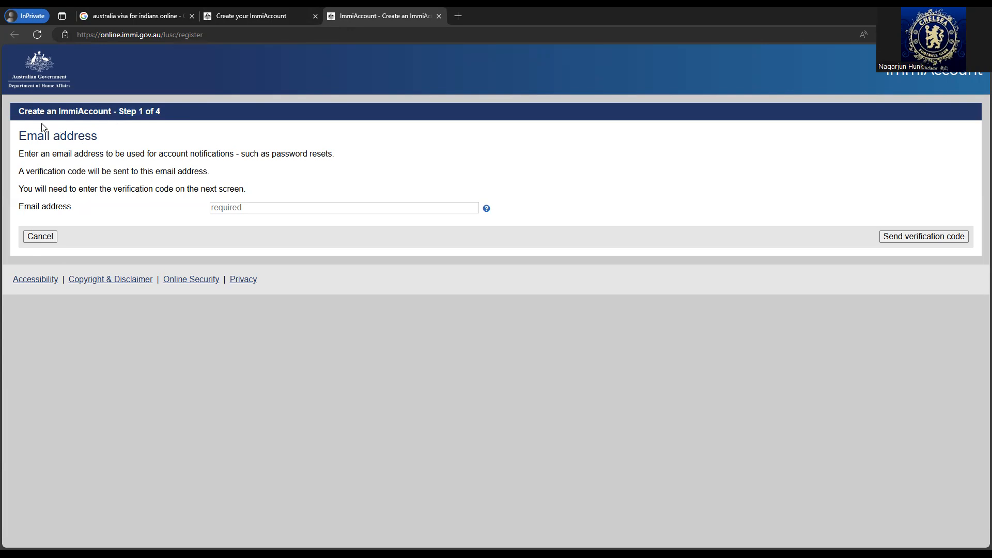
{"action": "left_click", "coordinate": [40, 236]}
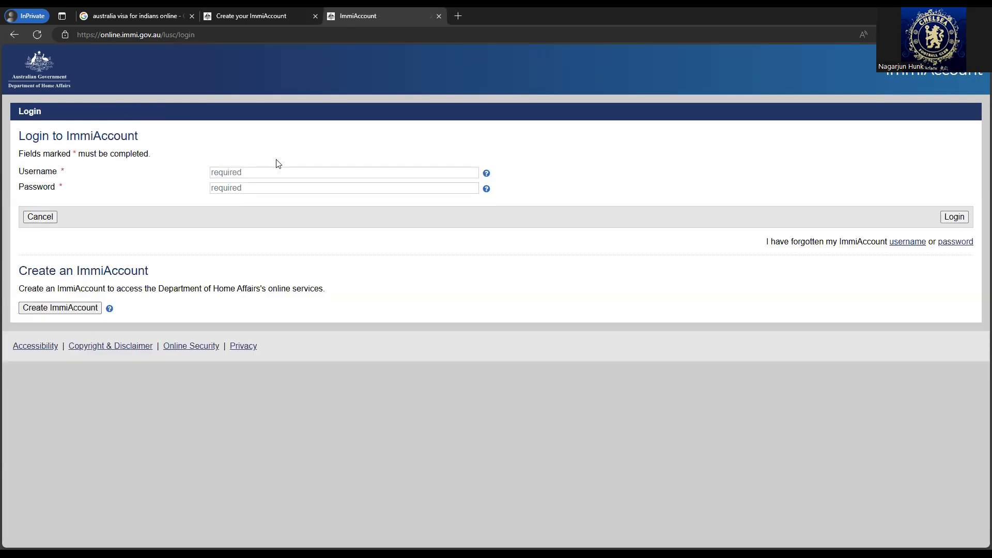
- Log in with the account username and password, re-entering the password after a failed attempt
{"action": "left_click", "coordinate": [324, 172]}
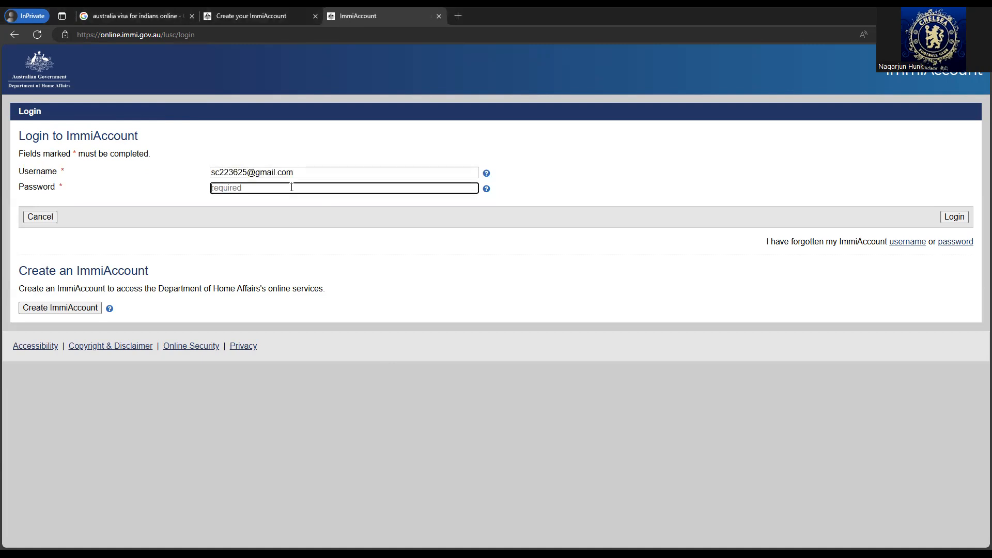
{"action": "type", "text": "••••••••••"}
{"action": "left_click", "coordinate": [954, 217]}
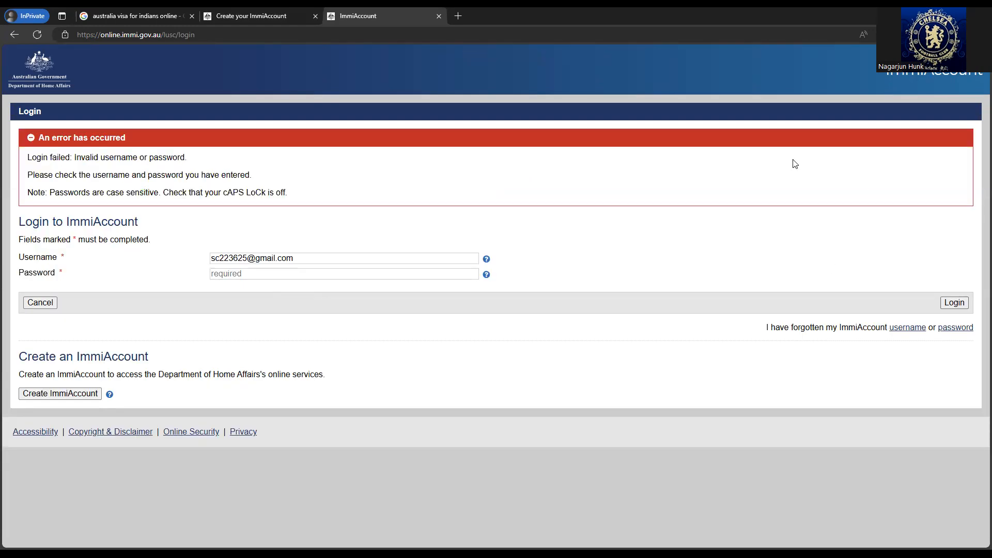
{"action": "left_click", "coordinate": [298, 273]}
{"action": "type", "text": "•"}
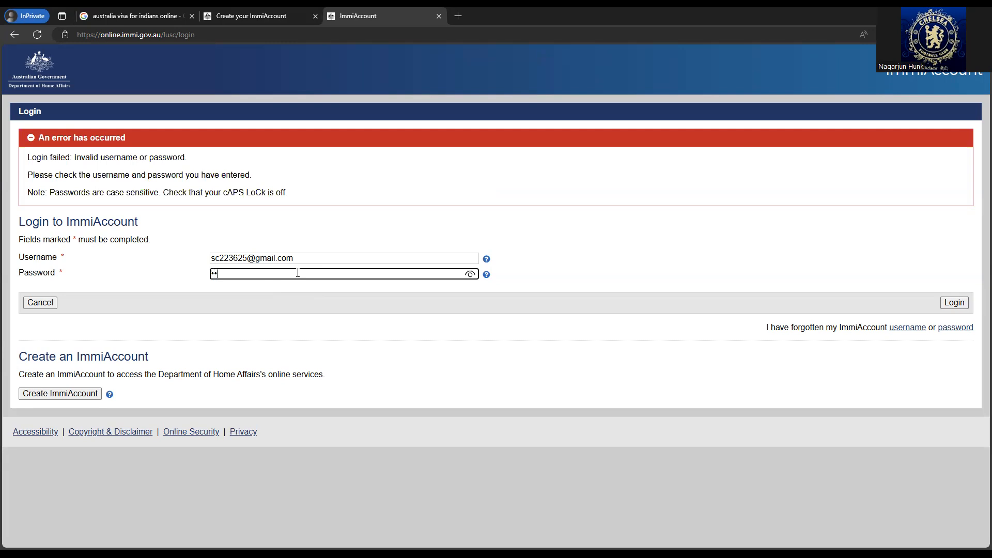
{"action": "key", "text": "BackSpace"}
{"action": "type", "text": "•••••••••••••••"}
{"action": "left_click", "coordinate": [962, 303]}
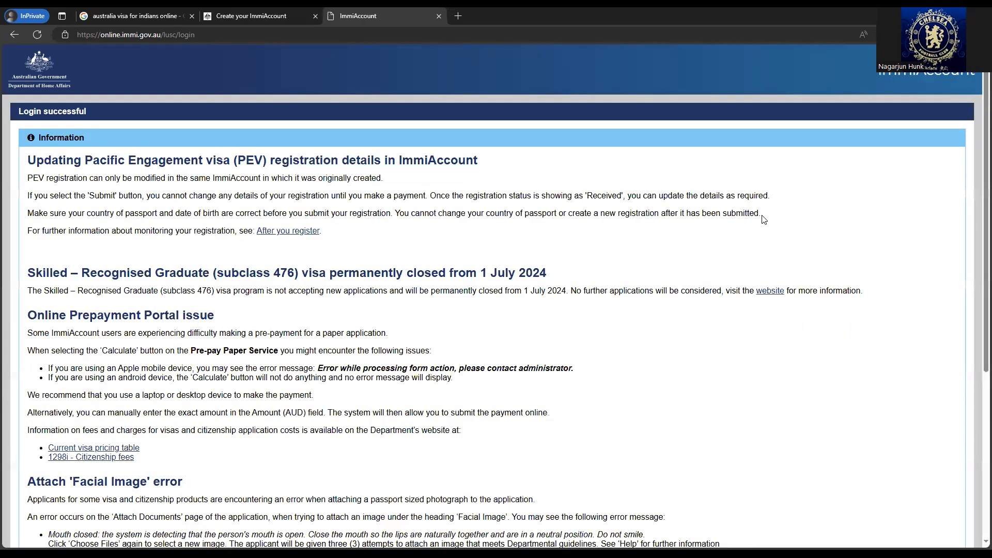
- Scroll through the login notices and continue to the My applications summary
{"action": "scroll", "coordinate": [346, 233], "scroll_direction": "down", "scroll_amount": 5}
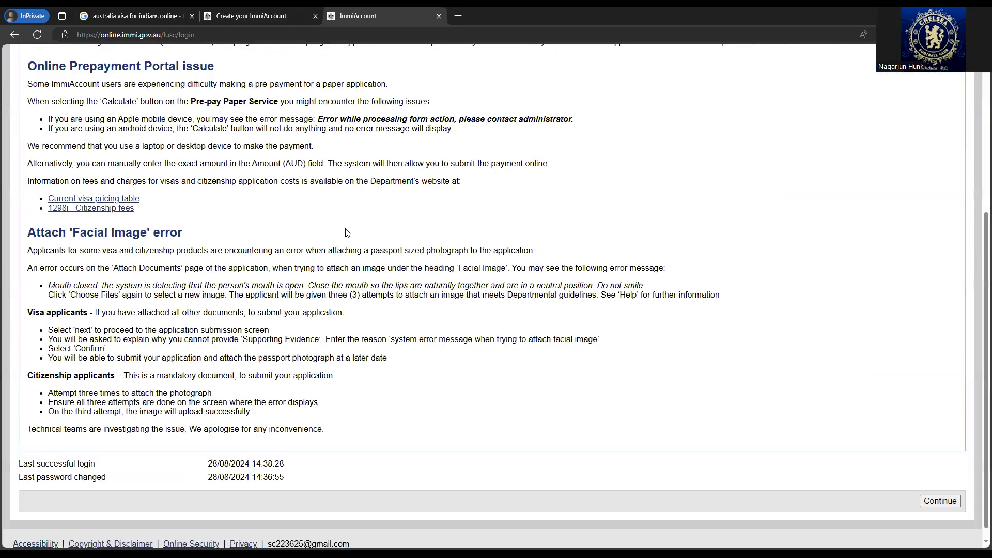
{"action": "scroll", "coordinate": [347, 233], "scroll_direction": "down", "scroll_amount": 1}
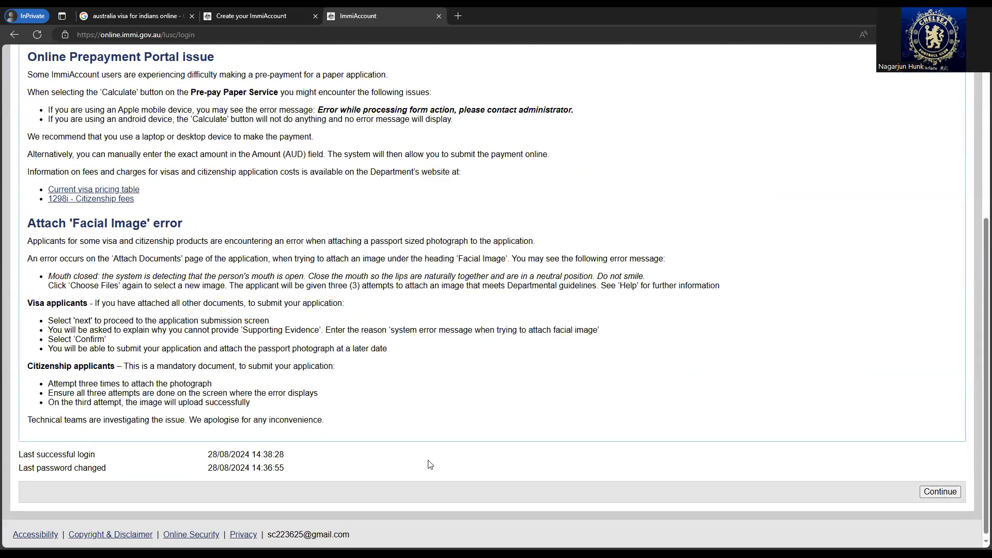
{"action": "scroll", "coordinate": [429, 463], "scroll_direction": "up", "scroll_amount": 3}
{"action": "scroll", "coordinate": [739, 408], "scroll_direction": "up", "scroll_amount": 1}
{"action": "scroll", "coordinate": [679, 402], "scroll_direction": "down", "scroll_amount": 2}
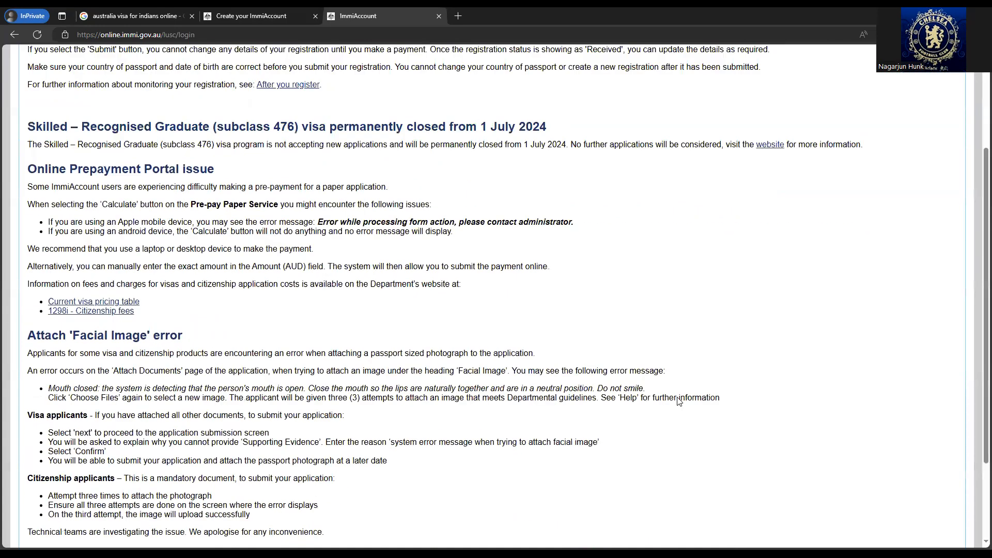
{"action": "scroll", "coordinate": [931, 465], "scroll_direction": "down", "scroll_amount": 3}
{"action": "left_click", "coordinate": [940, 489]}
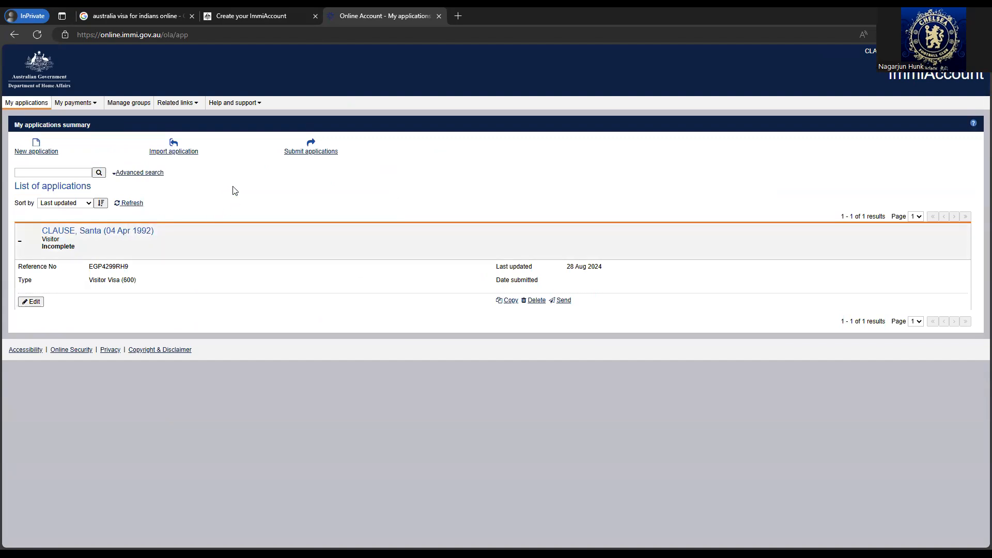
- Start a new Visitor Visa (600) application under Visitor and accept the terms and conditions
{"action": "left_click", "coordinate": [37, 156]}
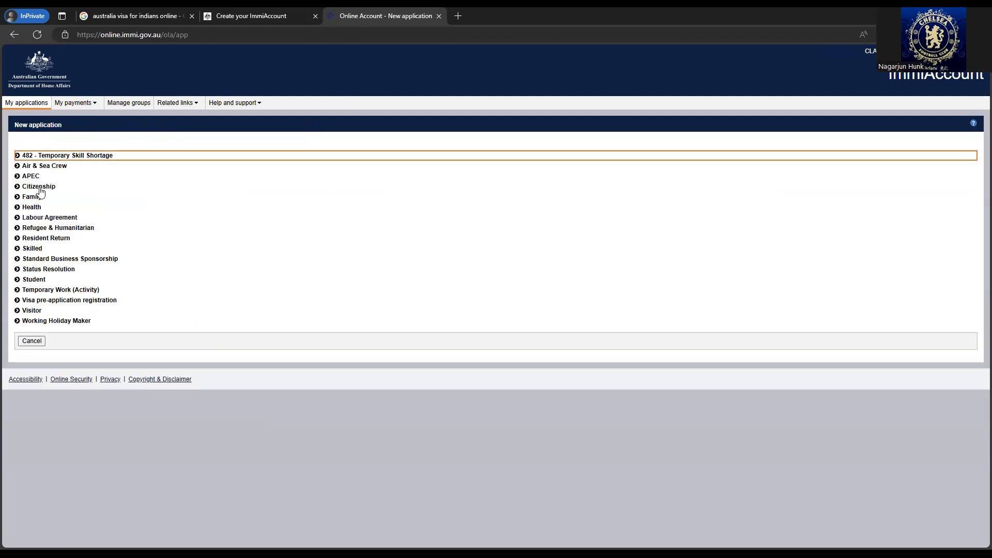
{"action": "left_click", "coordinate": [63, 311]}
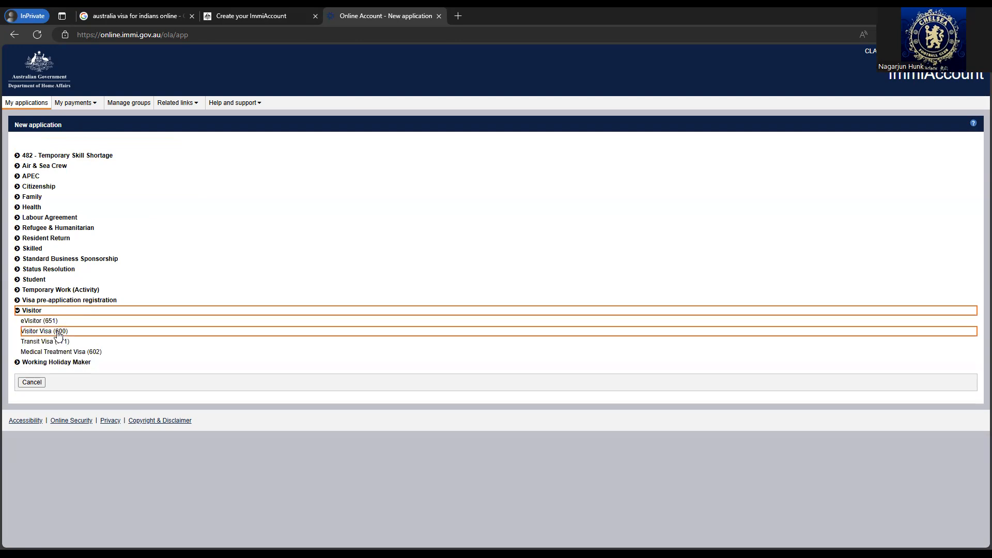
{"action": "left_click", "coordinate": [76, 334]}
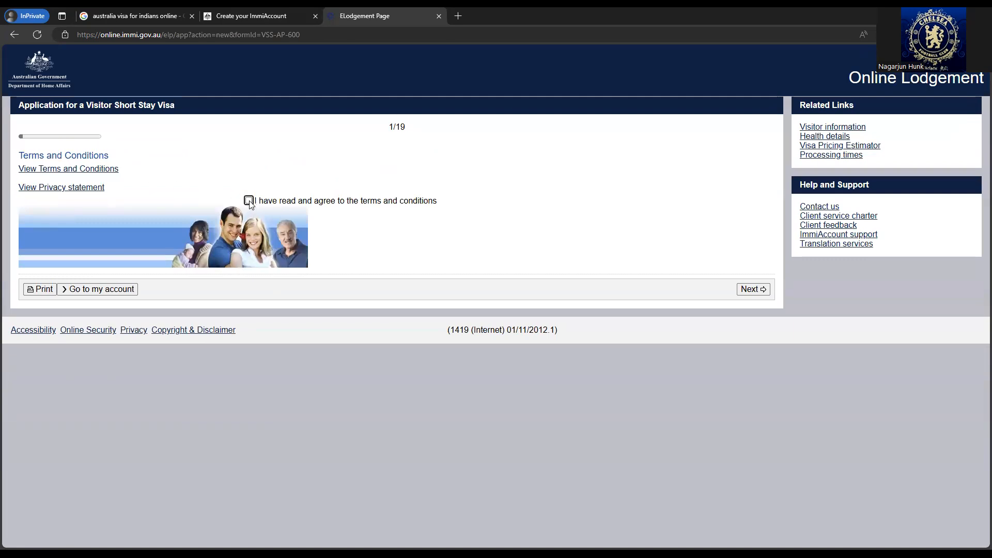
{"action": "left_click", "coordinate": [249, 201]}
{"action": "left_click", "coordinate": [762, 291]}
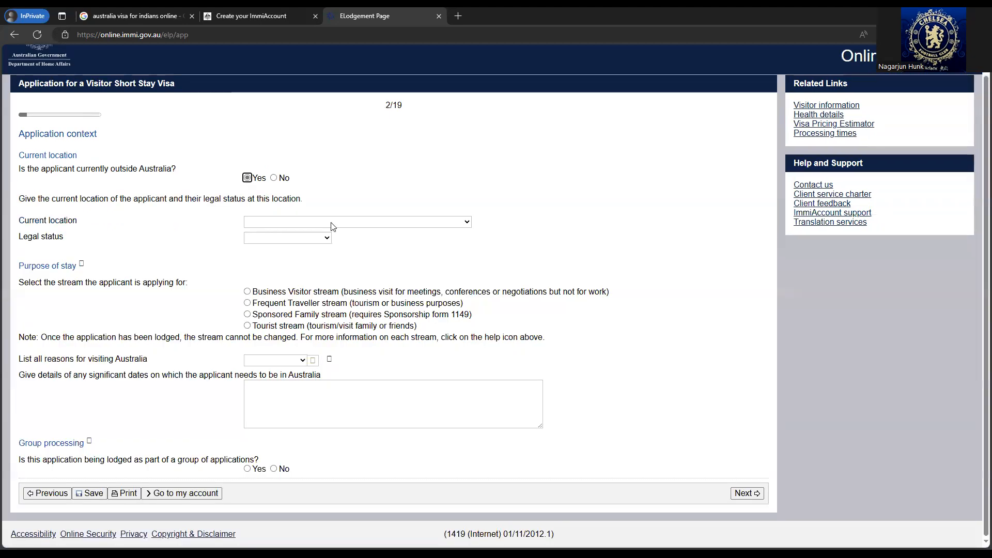
- Set current location to INDIA, legal status Citizen, and choose the Tourist stream
{"action": "left_click", "coordinate": [331, 222]}
{"action": "type", "text": "india"}
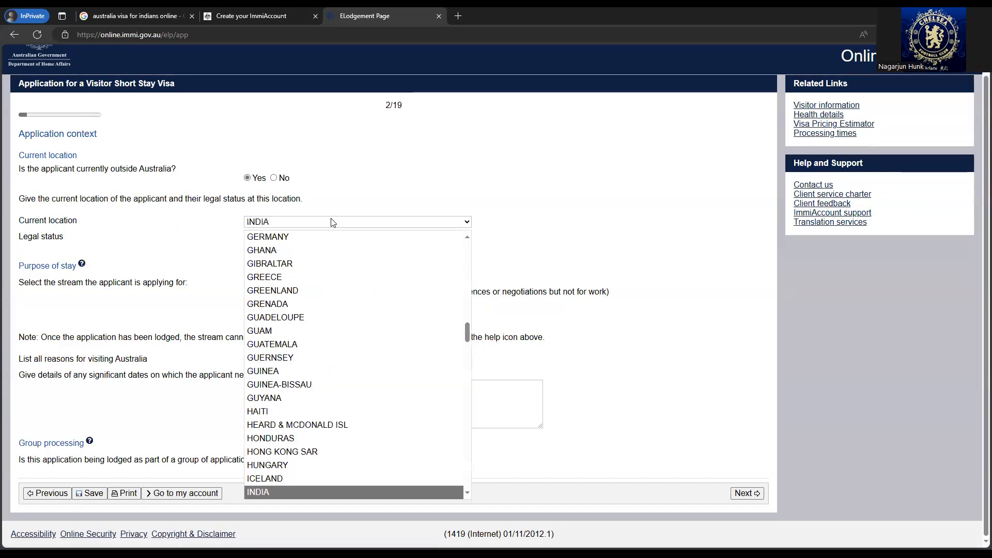
{"action": "key", "text": "Return"}
{"action": "left_click", "coordinate": [326, 238]}
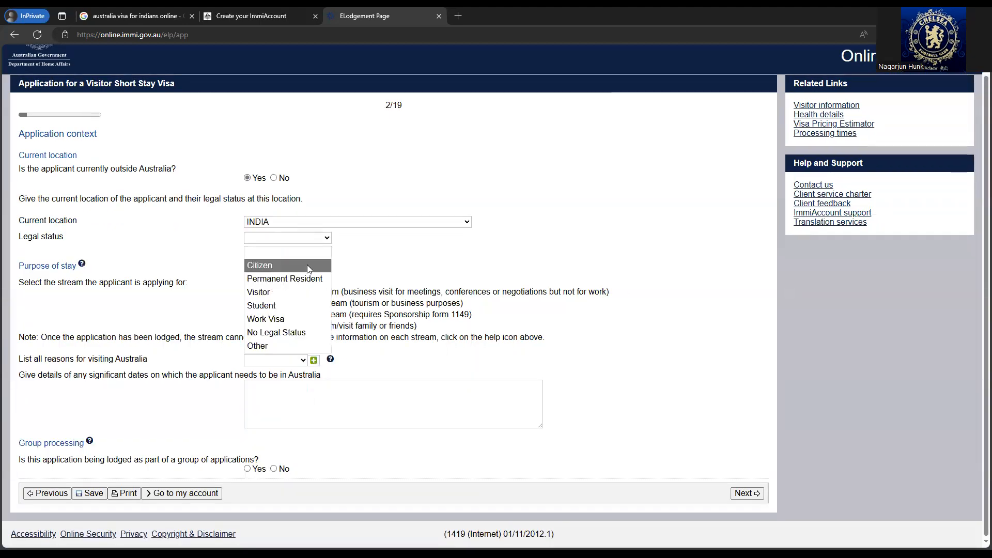
{"action": "left_click", "coordinate": [307, 265]}
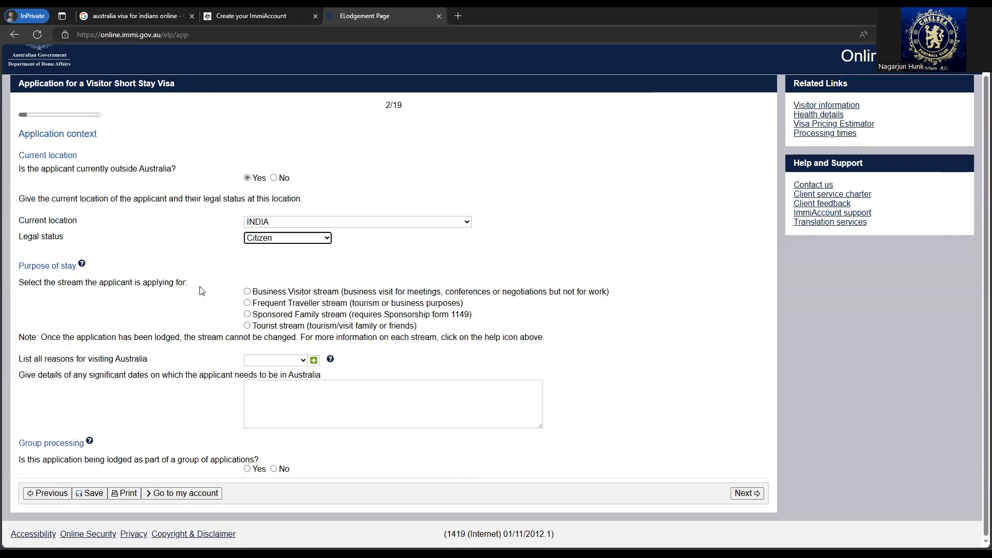
{"action": "left_click", "coordinate": [247, 326]}
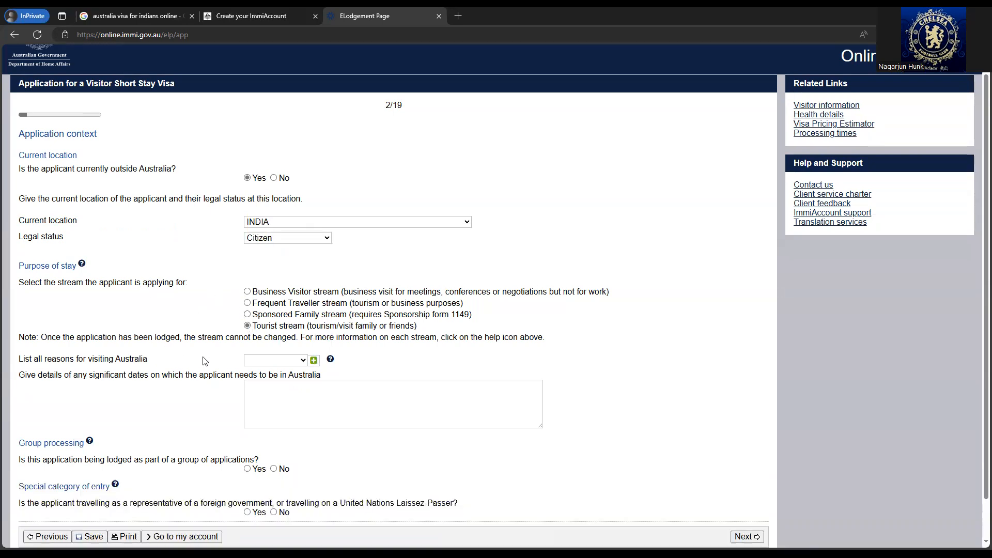
- Choose Tourism as the reason for visiting
{"action": "left_click", "coordinate": [296, 366]}
{"action": "left_click", "coordinate": [279, 400]}
{"action": "left_click", "coordinate": [350, 398]}
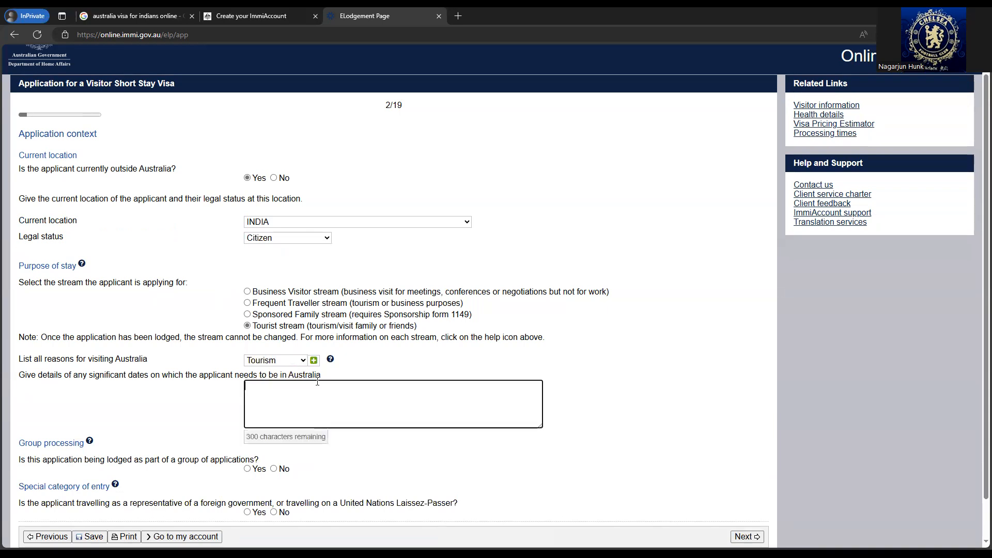
{"action": "left_click", "coordinate": [289, 363]}
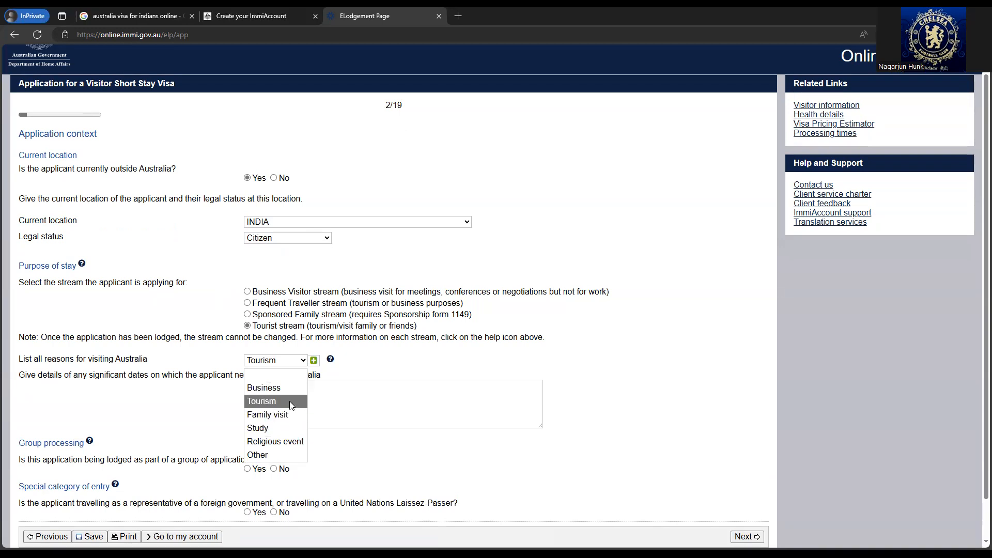
{"action": "left_click", "coordinate": [289, 401]}
- Describe significant dates: 'I would like to visit Australia from December 15, 2024 to January 15, 2024'
{"action": "left_click", "coordinate": [335, 399]}
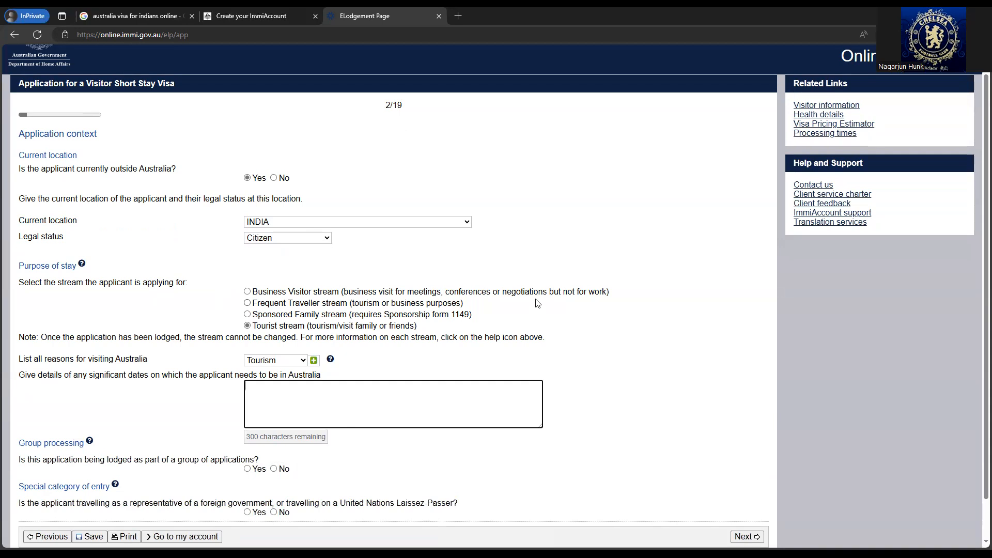
{"action": "type", "text": "I wopld like to visit autrali"}
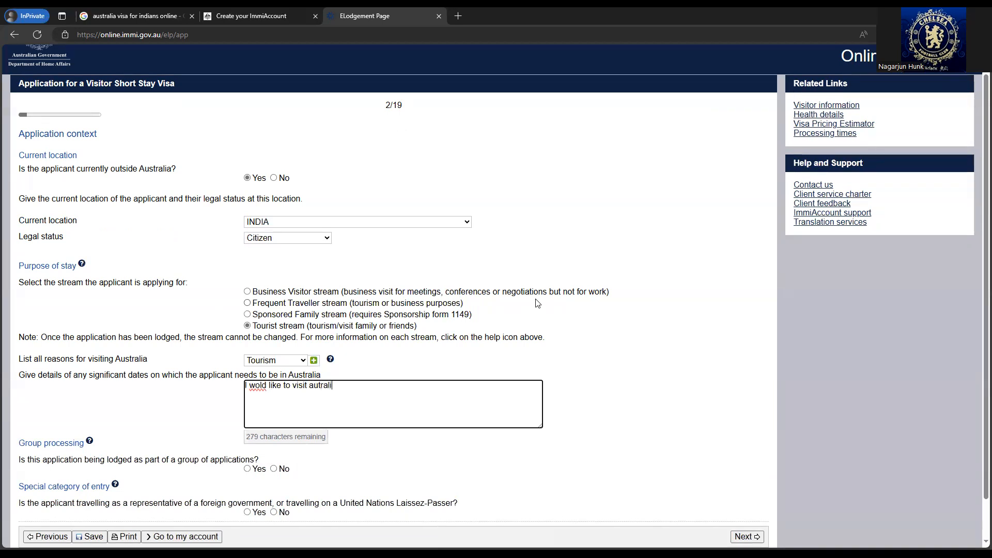
{"action": "type", "text": "a from Decem"}
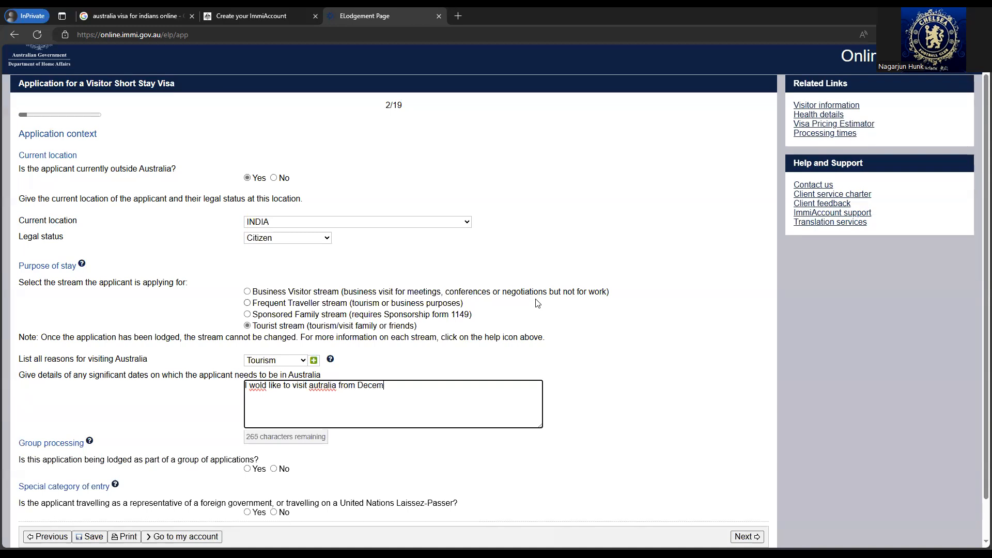
{"action": "type", "text": "ber1"}
{"action": "key", "text": "BackSpace"}
{"action": "type", "text": "15, 2024 to j"}
{"action": "key", "text": "BackSpace"}
{"action": "type", "text": "January"}
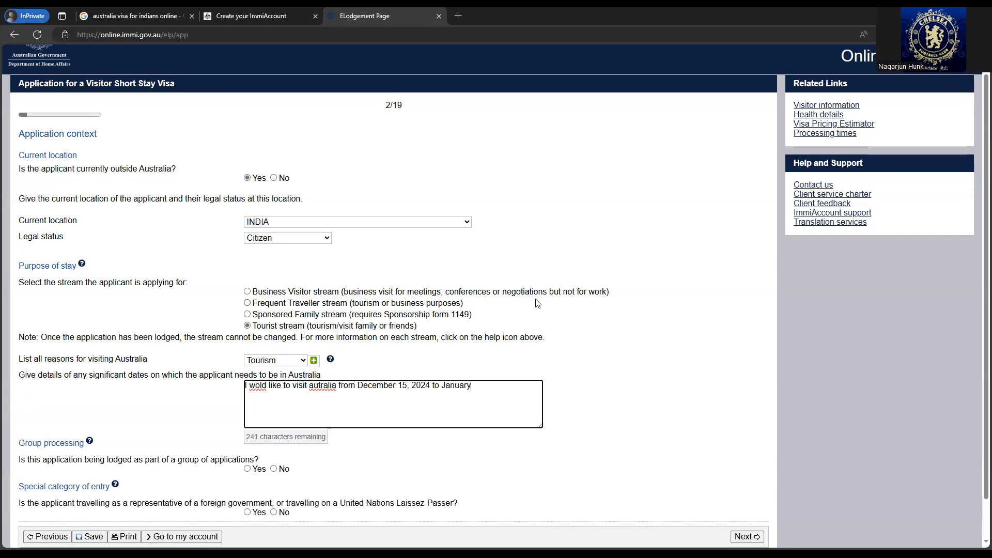
{"action": "type", "text": " 15, 2024"}
{"action": "left_click", "coordinate": [320, 388]}
{"action": "left_click", "coordinate": [382, 224]}
{"action": "right_click", "coordinate": [255, 385]}
{"action": "left_click", "coordinate": [298, 203]}
- Answer No to group processing and to special category of entry
{"action": "left_click", "coordinate": [730, 364]}
{"action": "scroll", "coordinate": [291, 309], "scroll_direction": "down", "scroll_amount": 1}
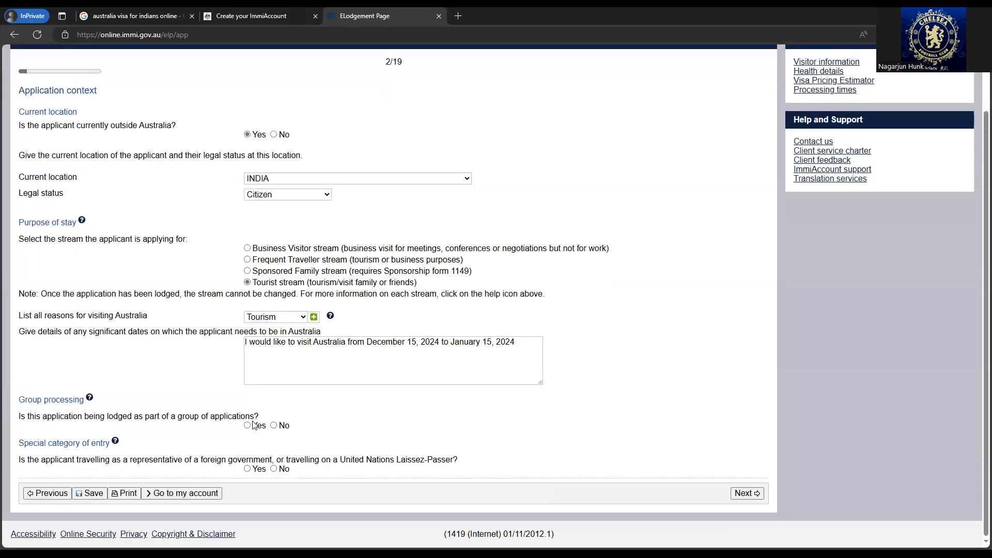
{"action": "left_click", "coordinate": [274, 425]}
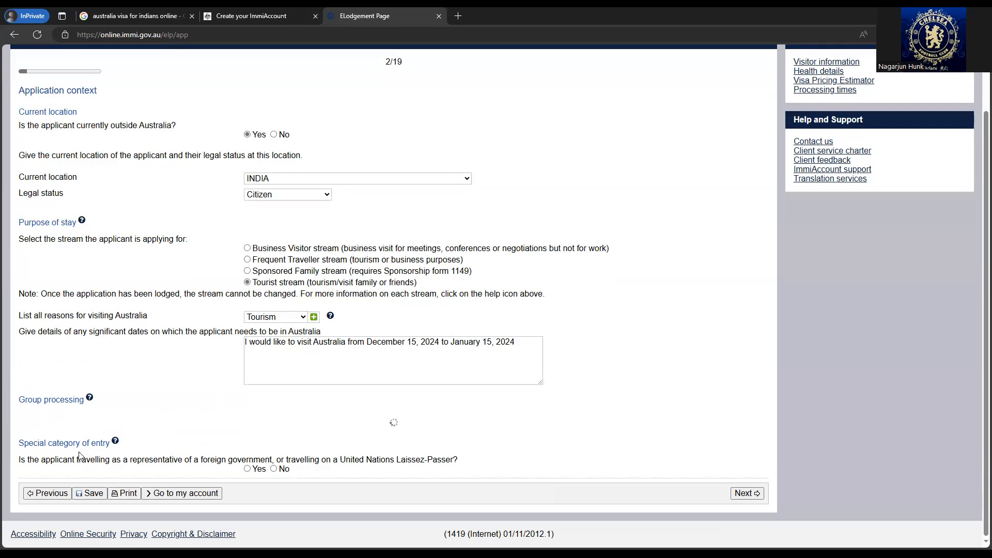
{"action": "left_click", "coordinate": [273, 469]}
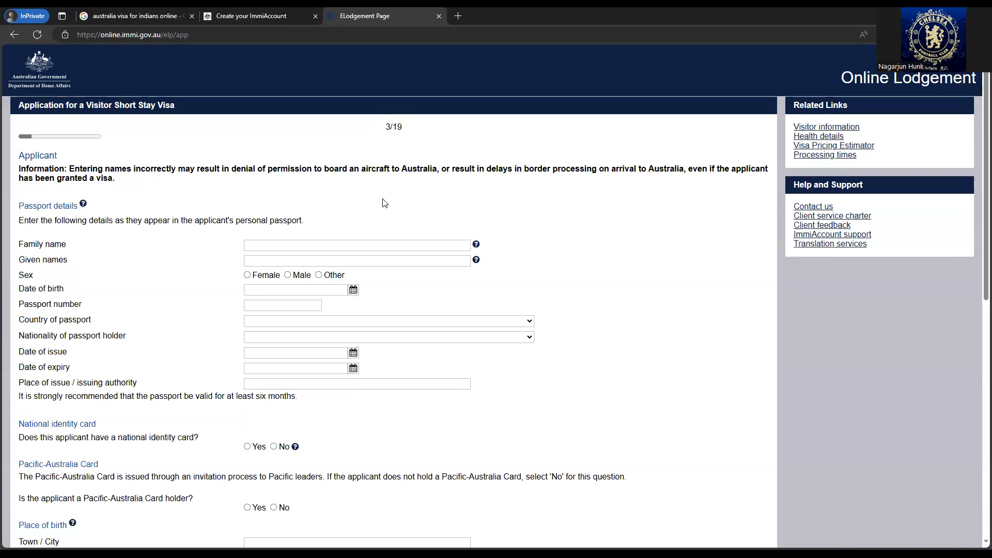
- Enter the applicant's family name and given names and set sex to Male
{"action": "scroll", "coordinate": [54, 235], "scroll_direction": "down", "scroll_amount": 1}
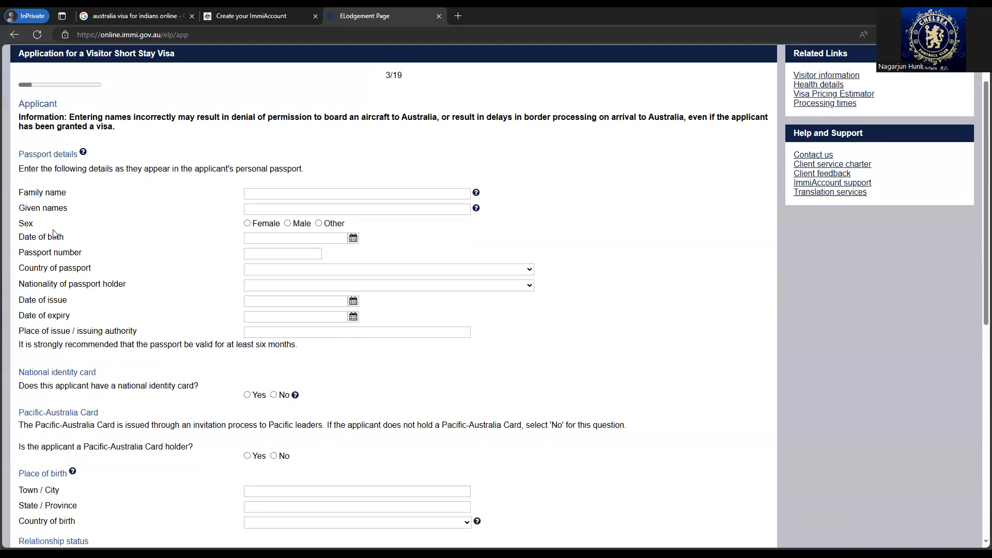
{"action": "left_click", "coordinate": [300, 192]}
{"action": "type", "text": "Clause"}
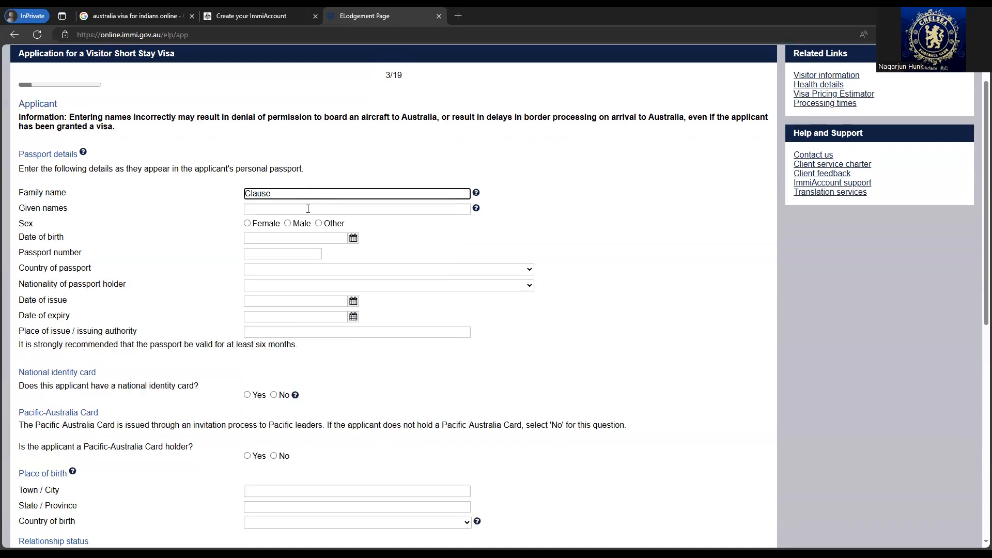
{"action": "left_click", "coordinate": [308, 209]}
{"action": "type", "text": "Santa"}
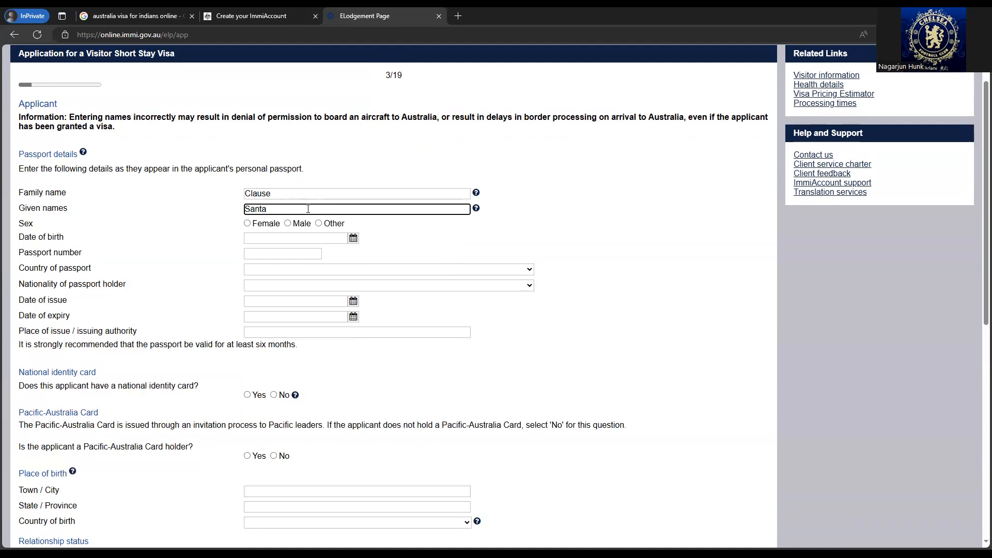
{"action": "left_click", "coordinate": [288, 224]}
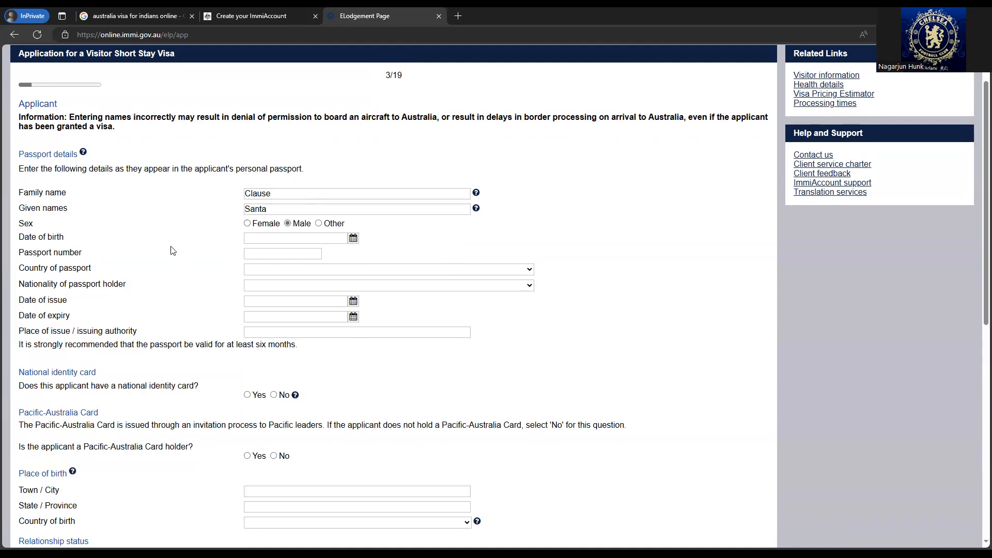
- Set the applicant's date of birth to 04 Apr 1992
{"action": "left_click", "coordinate": [354, 241]}
{"action": "left_click", "coordinate": [260, 250]}
{"action": "left_click", "coordinate": [259, 250]}
{"action": "double_click", "coordinate": [249, 251]}
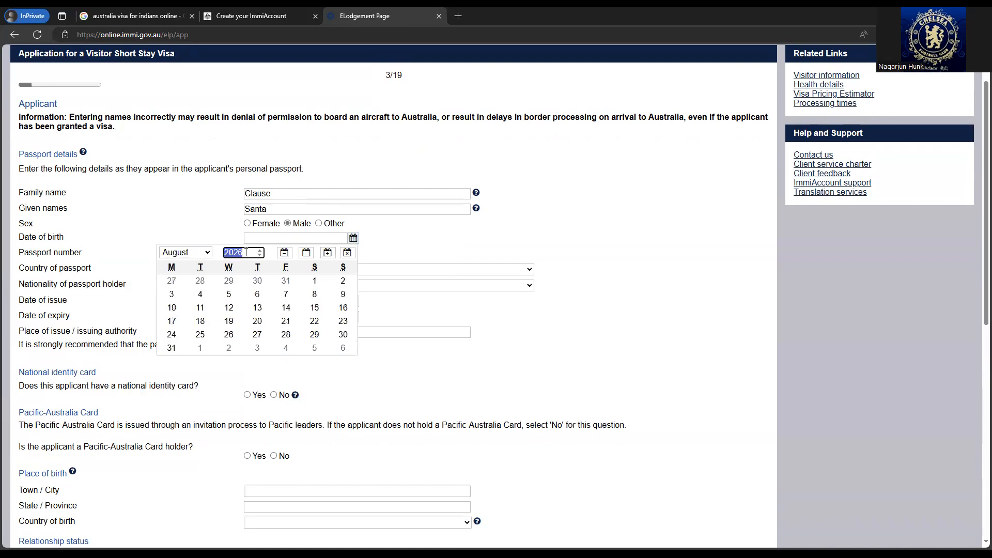
{"action": "type", "text": "1992"}
{"action": "left_click", "coordinate": [173, 253]}
{"action": "left_click", "coordinate": [174, 310]}
{"action": "left_click", "coordinate": [314, 281]}
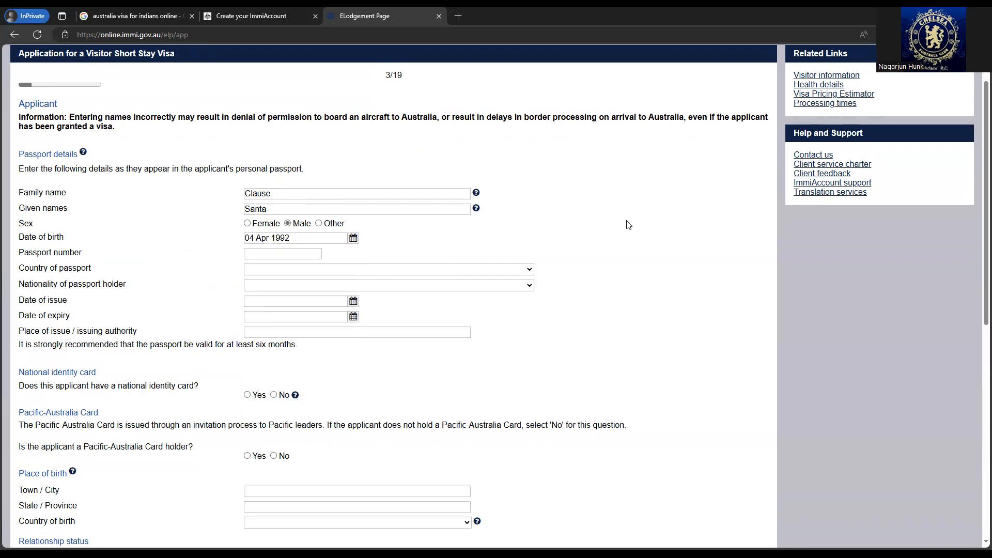
- Paste the passport number and set passport country and nationality to INDIA - IND
{"action": "left_click", "coordinate": [302, 253]}
{"action": "key", "text": "alt+Tab"}
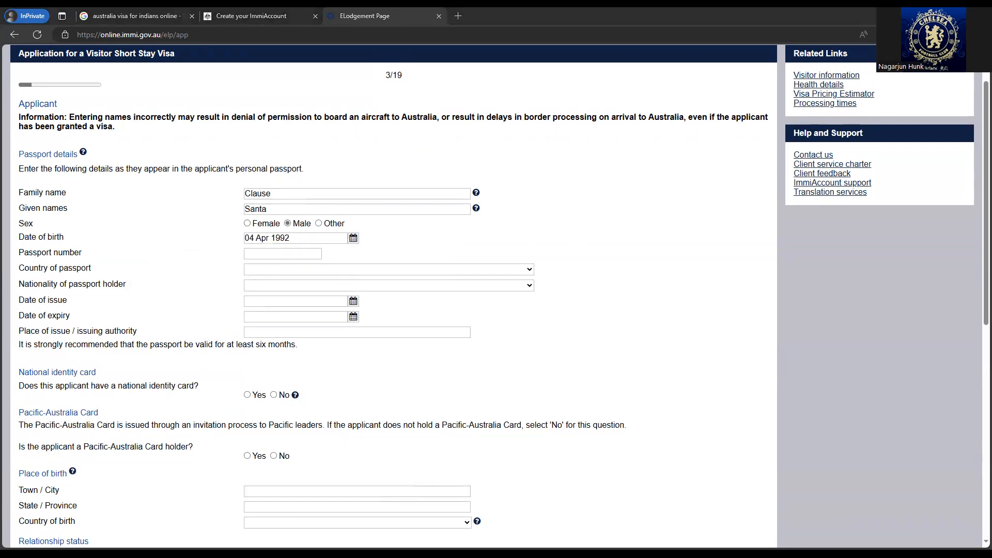
{"action": "key", "text": "alt+Tab"}
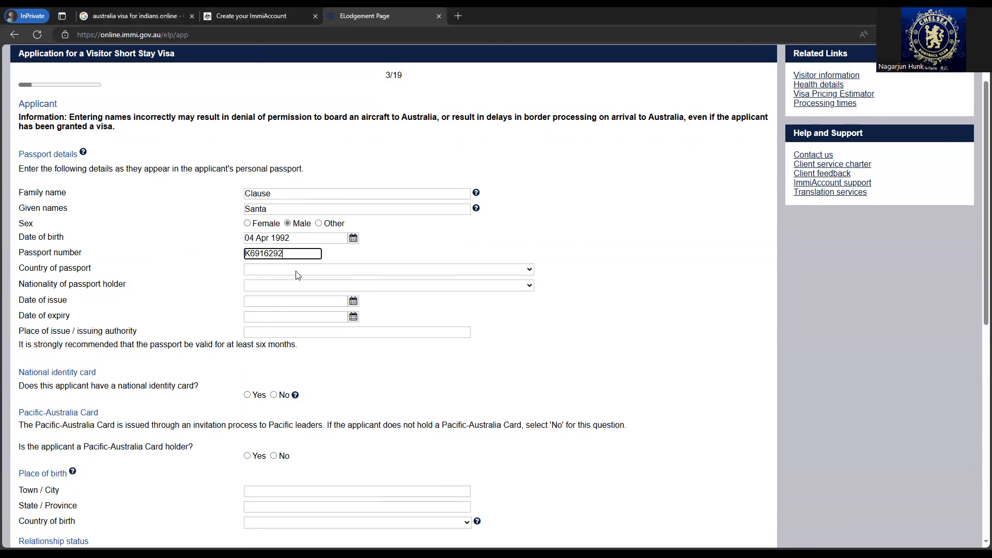
{"action": "left_click", "coordinate": [297, 271]}
{"action": "type", "text": "ind"}
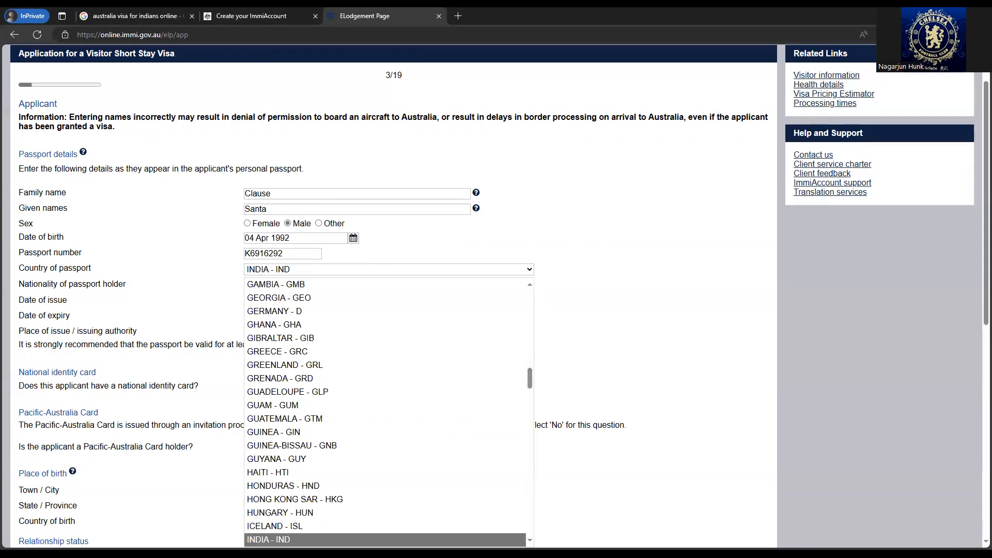
{"action": "scroll", "coordinate": [180, 222], "scroll_direction": "down", "scroll_amount": 2}
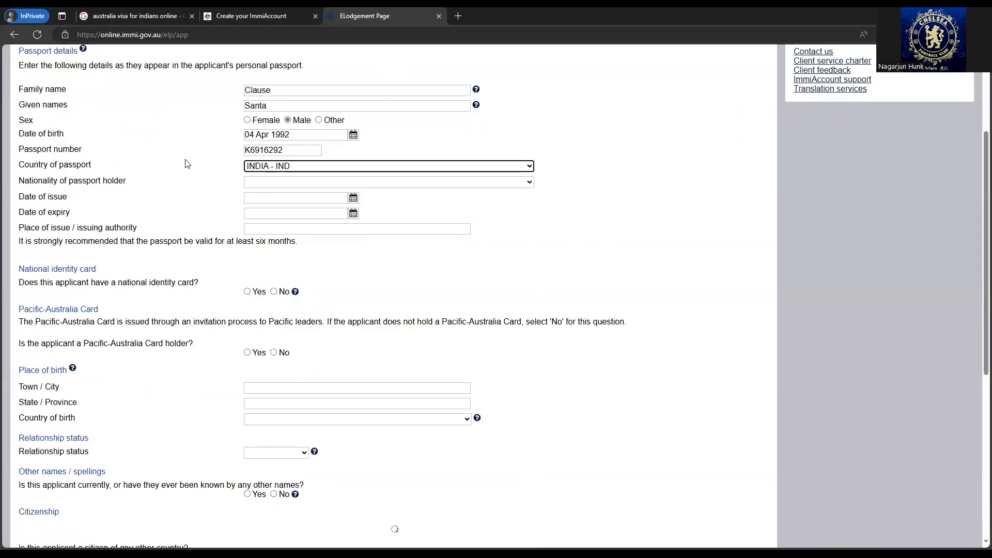
{"action": "left_click", "coordinate": [304, 186]}
{"action": "left_click", "coordinate": [303, 186]}
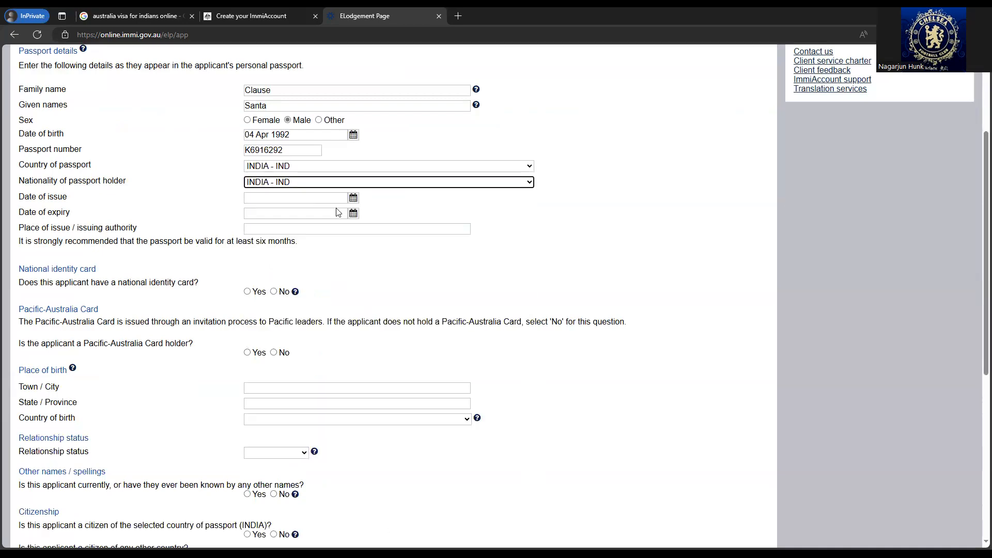
- Set the passport date of issue to 04 Aug 2021
{"action": "left_click", "coordinate": [353, 198]}
{"action": "left_click", "coordinate": [261, 212]}
{"action": "left_click", "coordinate": [260, 213]}
{"action": "left_click", "coordinate": [260, 212]}
{"action": "left_click", "coordinate": [261, 212]}
{"action": "left_click", "coordinate": [261, 210]}
{"action": "left_click", "coordinate": [260, 210]}
{"action": "left_click", "coordinate": [260, 210]}
{"action": "left_click", "coordinate": [261, 210]}
{"action": "left_click", "coordinate": [260, 210]}
{"action": "left_click", "coordinate": [260, 215]}
{"action": "left_click", "coordinate": [260, 215]}
{"action": "left_click", "coordinate": [260, 216]}
{"action": "left_click", "coordinate": [260, 216]}
{"action": "left_click", "coordinate": [260, 216]}
{"action": "left_click", "coordinate": [260, 215]}
{"action": "left_click", "coordinate": [259, 215]}
{"action": "left_click", "coordinate": [260, 215]}
{"action": "left_click", "coordinate": [260, 215]}
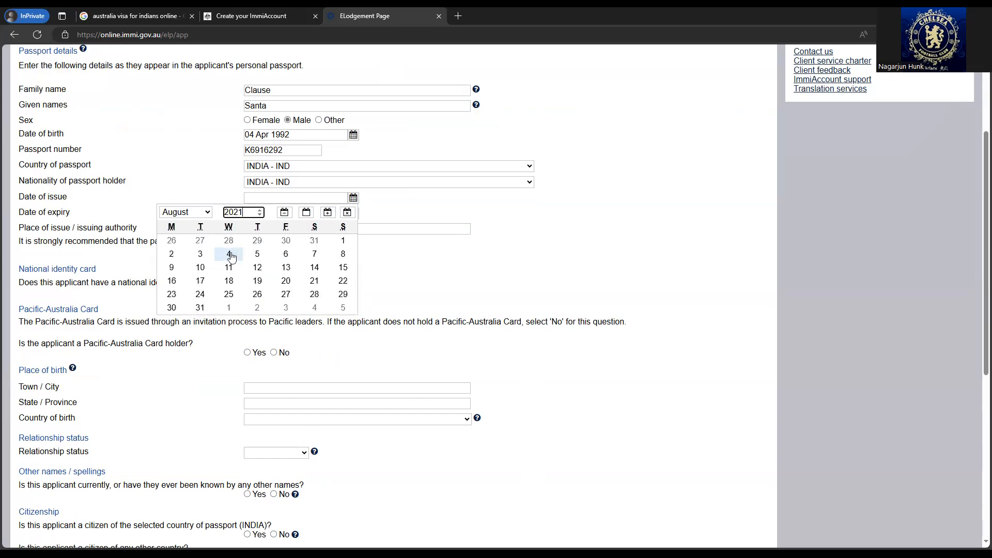
{"action": "left_click", "coordinate": [229, 254]}
- Set the passport date of expiry to 03 Aug 2031
{"action": "left_click", "coordinate": [352, 213]}
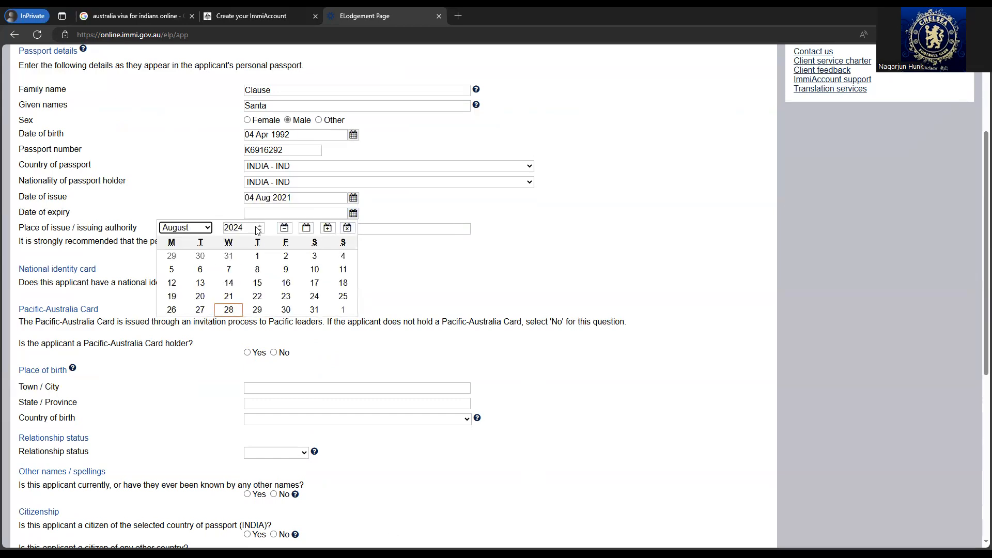
{"action": "key", "text": "Tab"}
{"action": "type", "text": "2031"}
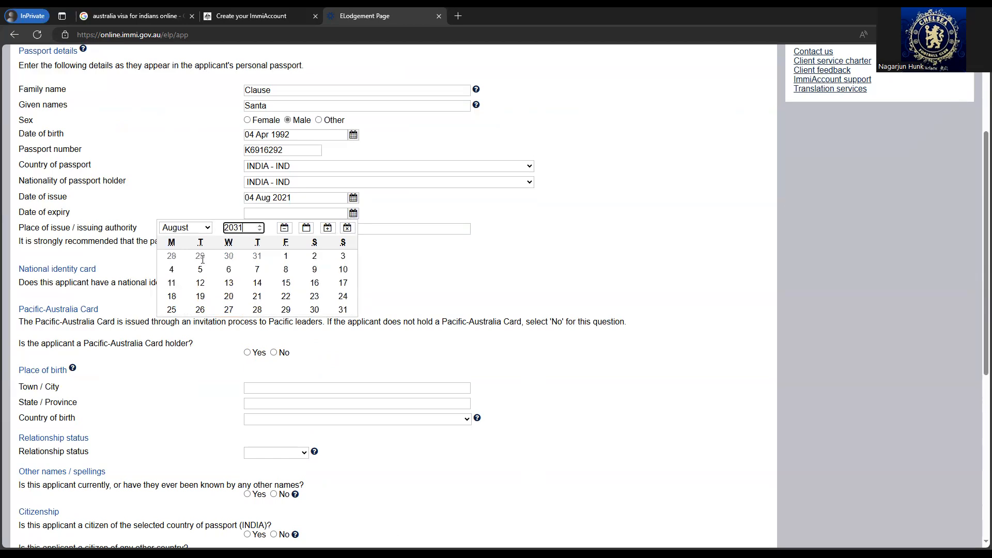
{"action": "left_click", "coordinate": [343, 254]}
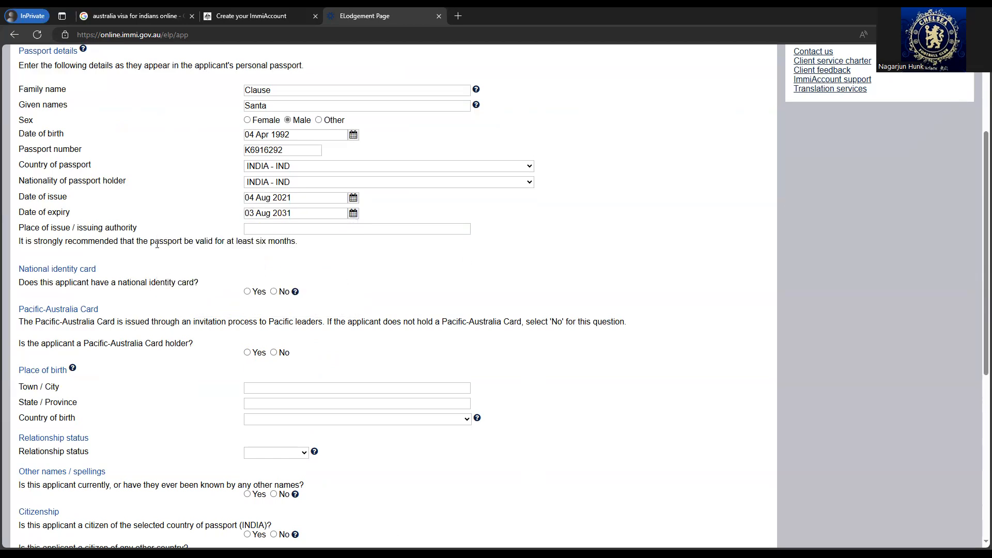
- Enter Bengaluru as place of issue and declare Yes to holding a national identity card
{"action": "left_click", "coordinate": [276, 231]}
{"action": "type", "text": "e"}
{"action": "key", "text": "BackSpace"}
{"action": "type", "text": "Bengaluru"}
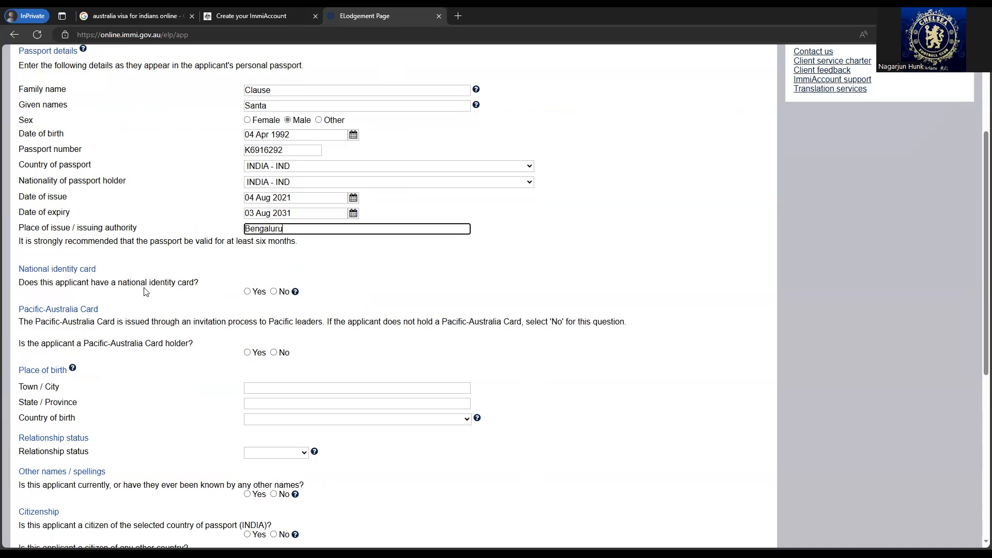
{"action": "left_click", "coordinate": [248, 292]}
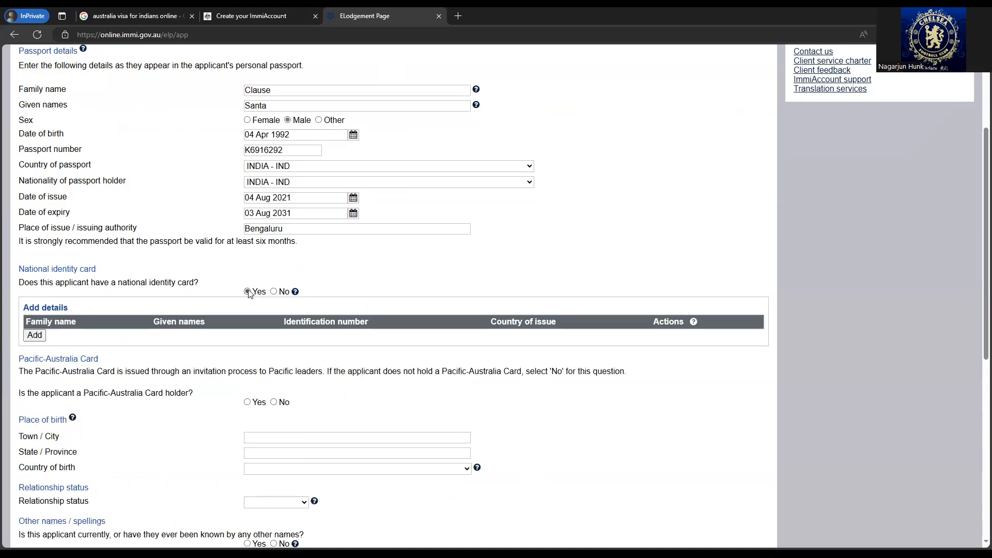
{"action": "left_click", "coordinate": [34, 336]}
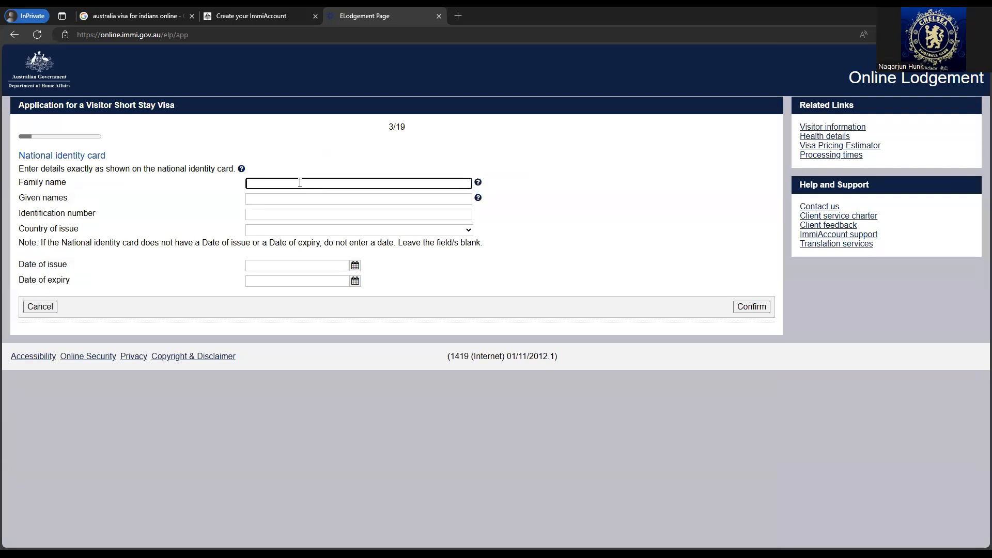
- Enter the card holder's family and given names, the identification number, and country of issue INDIA
{"action": "left_click", "coordinate": [300, 183]}
{"action": "type", "text": "Clause"}
{"action": "left_click", "coordinate": [299, 201]}
{"action": "type", "text": "Santa"}
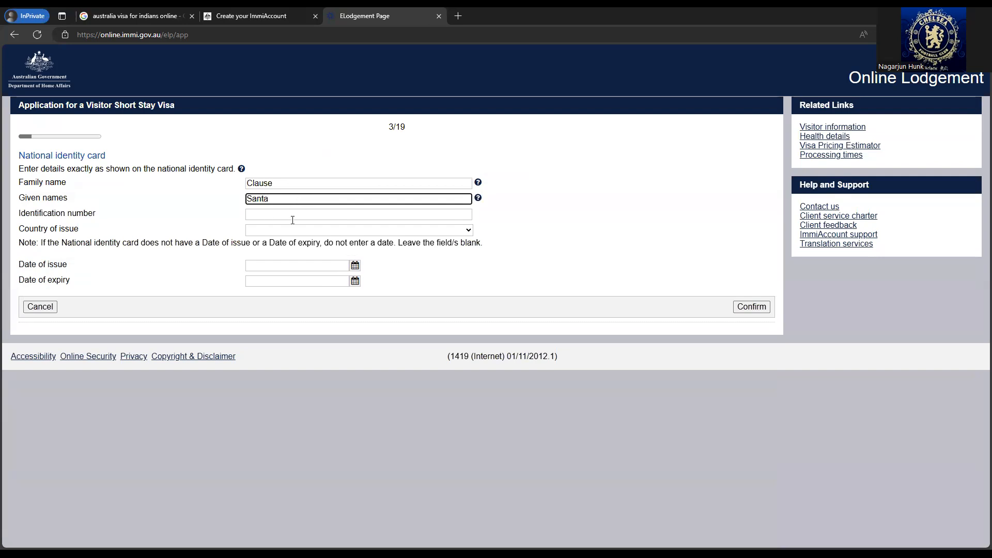
{"action": "left_click", "coordinate": [296, 216]}
{"action": "type", "text": "1233"}
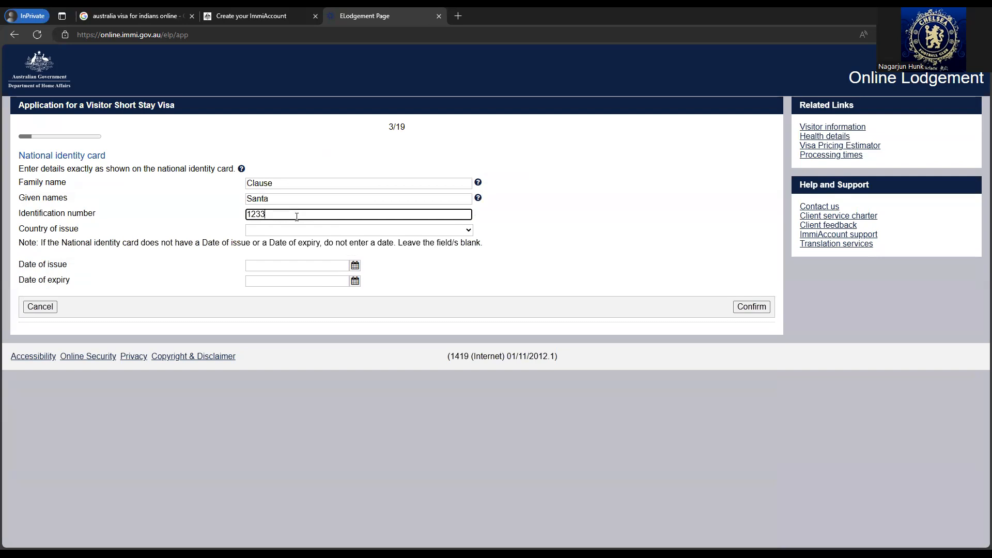
{"action": "type", "text": "1"}
{"action": "type", "text": "6789"}
{"action": "left_click", "coordinate": [295, 229]}
{"action": "type", "text": "india"}
{"action": "left_click", "coordinate": [289, 502]}
- Confirm the identity card details, accepting the number-format warning
{"action": "double_click", "coordinate": [279, 215]}
{"action": "left_click", "coordinate": [227, 262]}
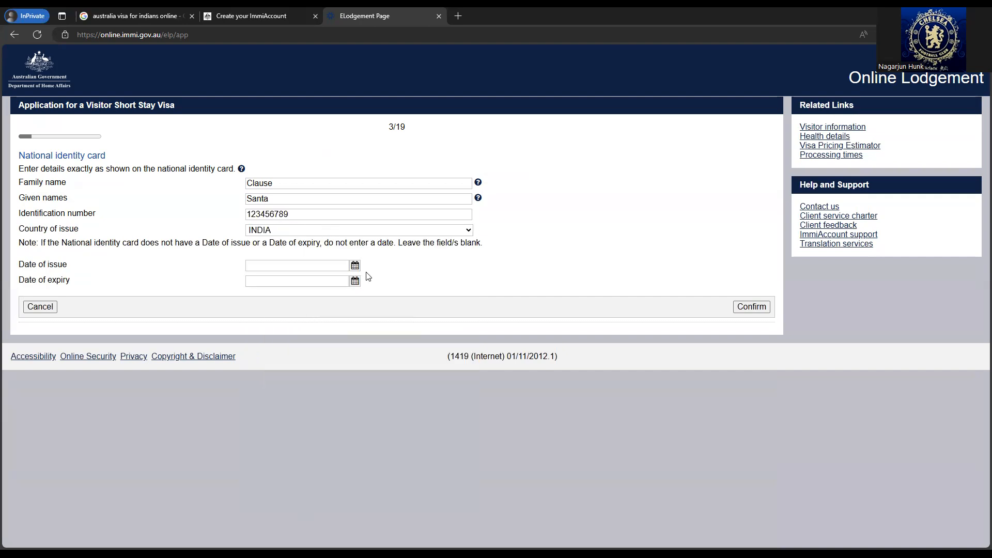
{"action": "left_click", "coordinate": [753, 307]}
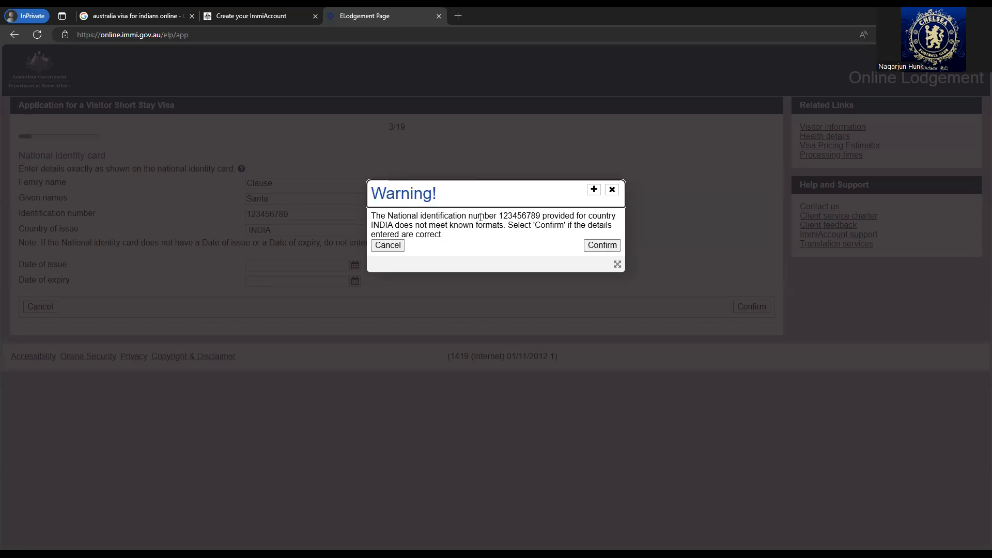
{"action": "left_click", "coordinate": [593, 248]}
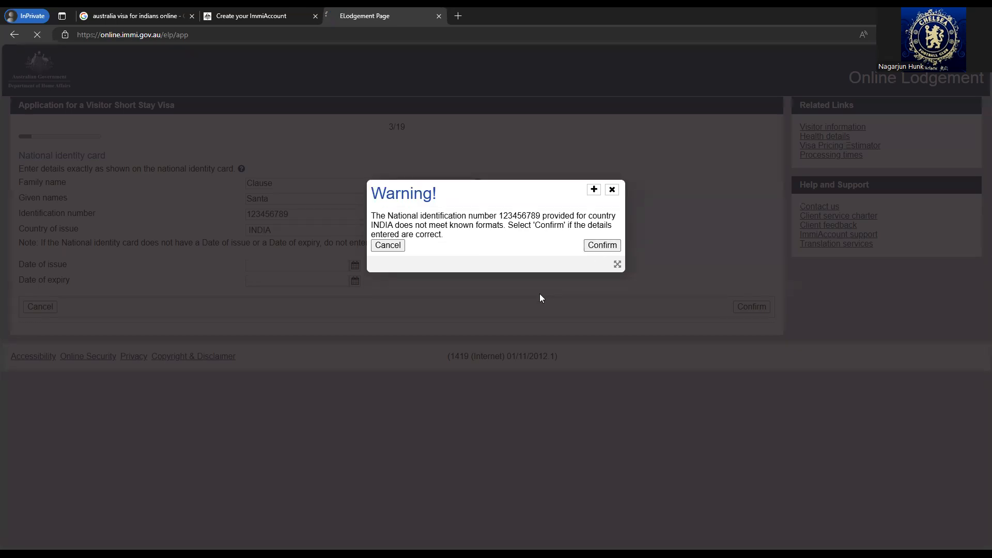
{"action": "scroll", "coordinate": [218, 290], "scroll_direction": "down", "scroll_amount": 5}
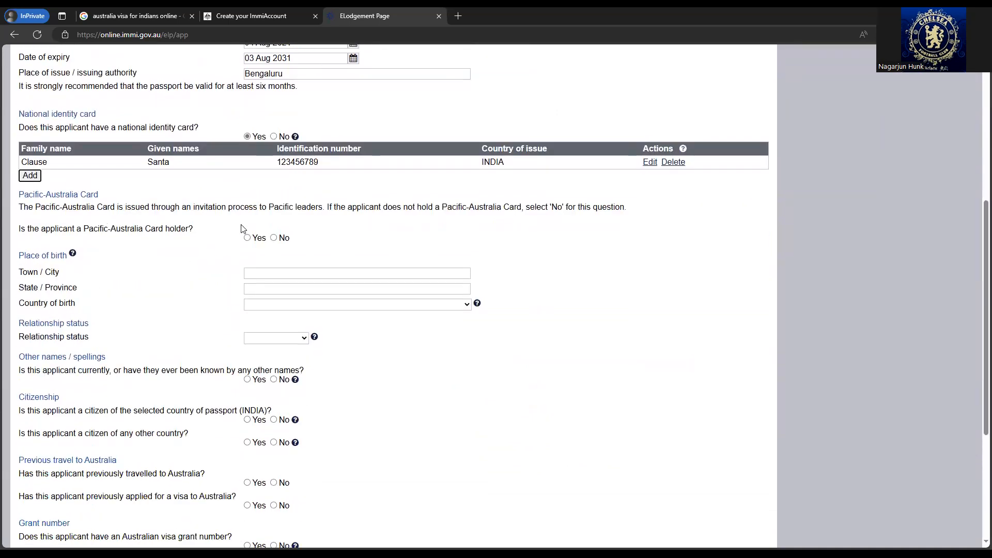
- Answer No to Pacific-Australia Card, enter birthplace Bengaluru, Karntaka, INDIA, and set status Married
{"action": "left_click", "coordinate": [273, 239]}
{"action": "left_click", "coordinate": [308, 274]}
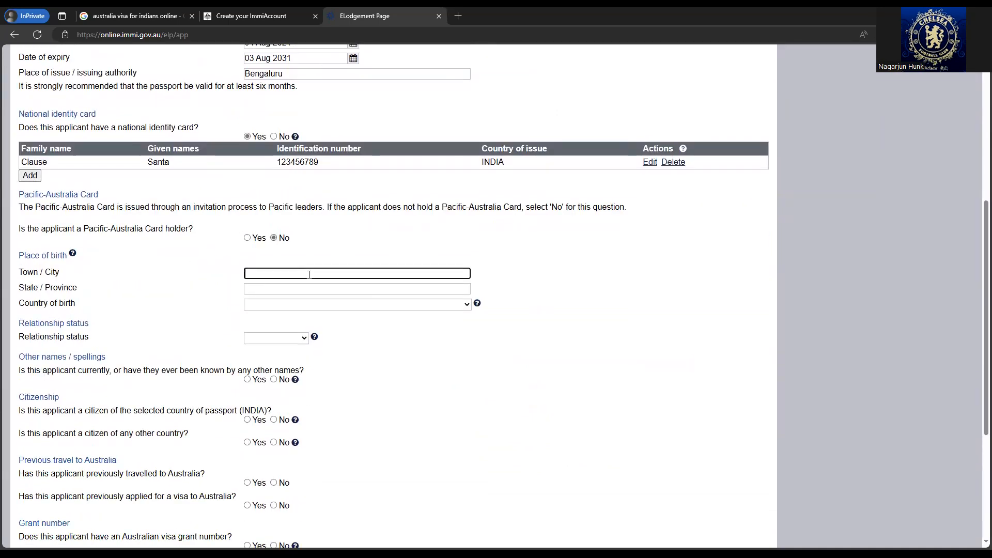
{"action": "type", "text": "Bengaluru"}
{"action": "key", "text": "Tab"}
{"action": "type", "text": "Karntajka"}
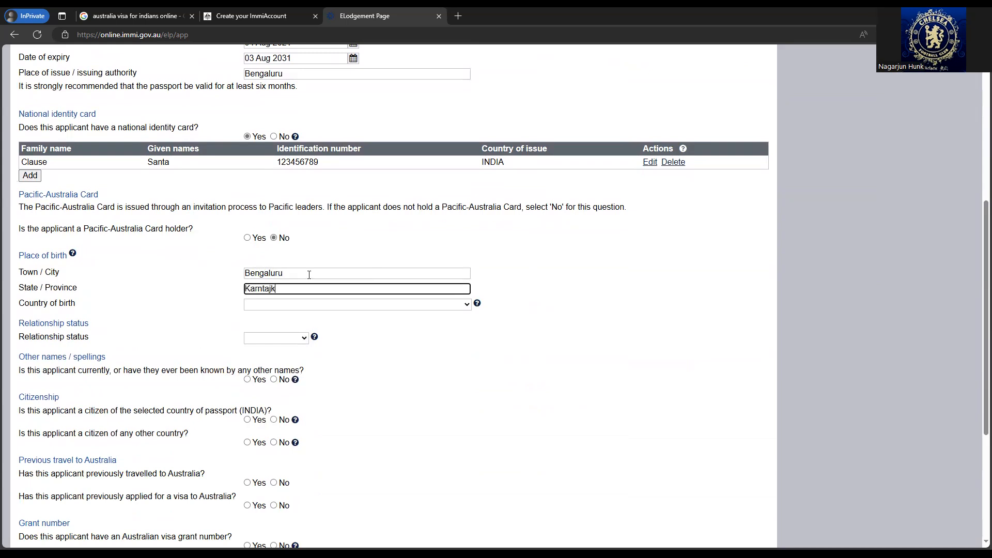
{"action": "left_click", "coordinate": [310, 304]}
{"action": "type", "text": "india"}
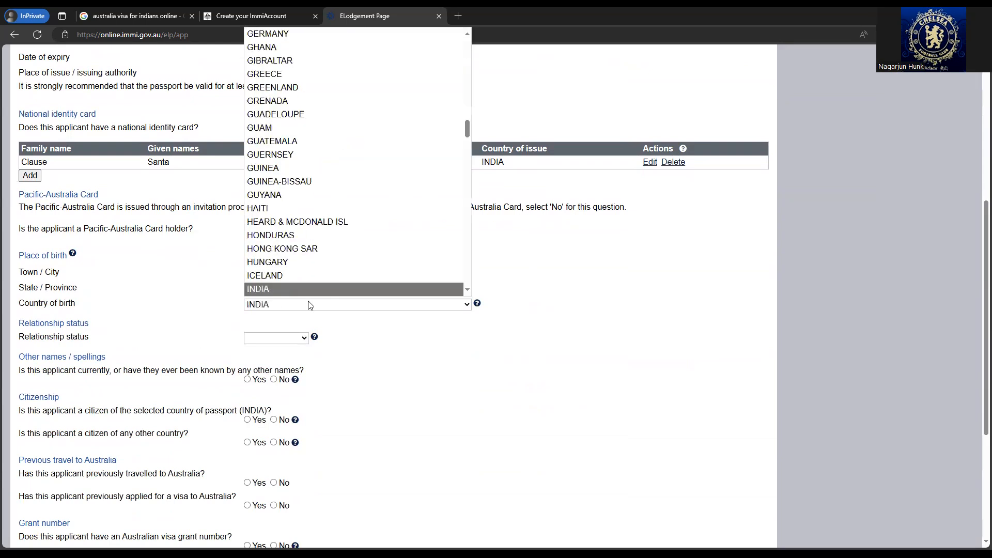
{"action": "left_click", "coordinate": [290, 290]}
{"action": "scroll", "coordinate": [290, 291], "scroll_direction": "down", "scroll_amount": 1}
{"action": "left_click", "coordinate": [290, 288]}
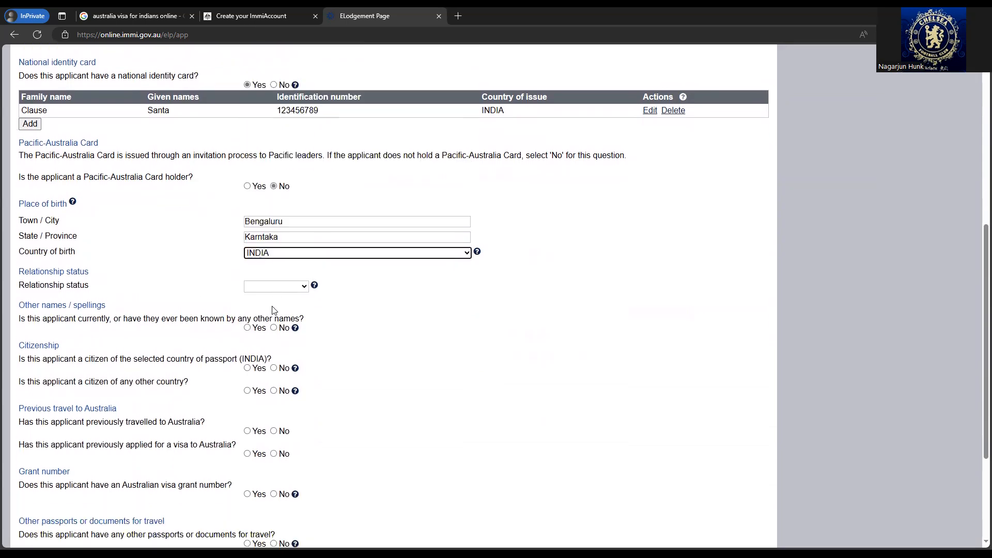
{"action": "left_click", "coordinate": [270, 352]}
- Confirm INDIA citizenship and answer No to other citizenship, prior travel, visa grants, documents and health exams
{"action": "scroll", "coordinate": [133, 228], "scroll_direction": "down", "scroll_amount": 2}
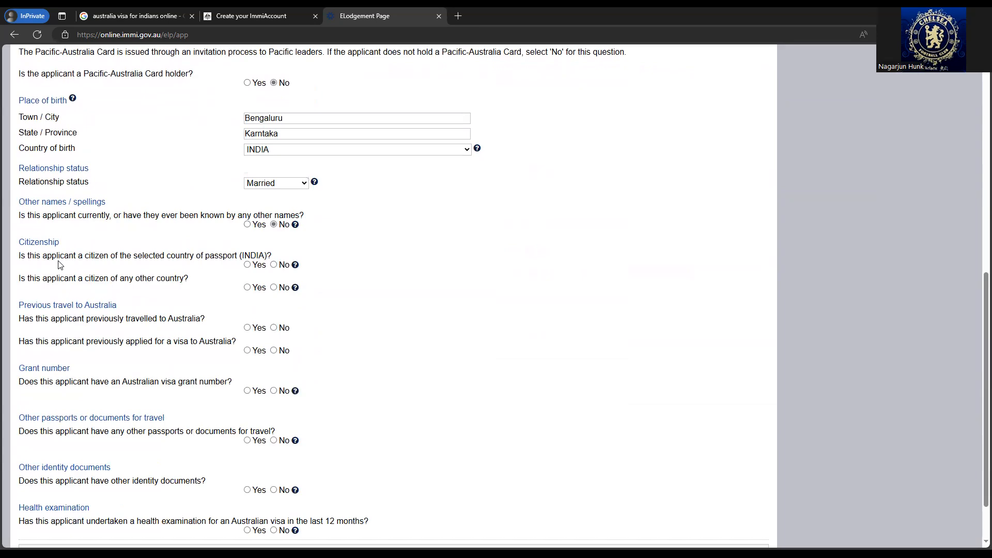
{"action": "left_click", "coordinate": [248, 265]}
{"action": "scroll", "coordinate": [247, 264], "scroll_direction": "down", "scroll_amount": 1}
{"action": "left_click", "coordinate": [274, 235]}
{"action": "scroll", "coordinate": [74, 256], "scroll_direction": "down", "scroll_amount": 1}
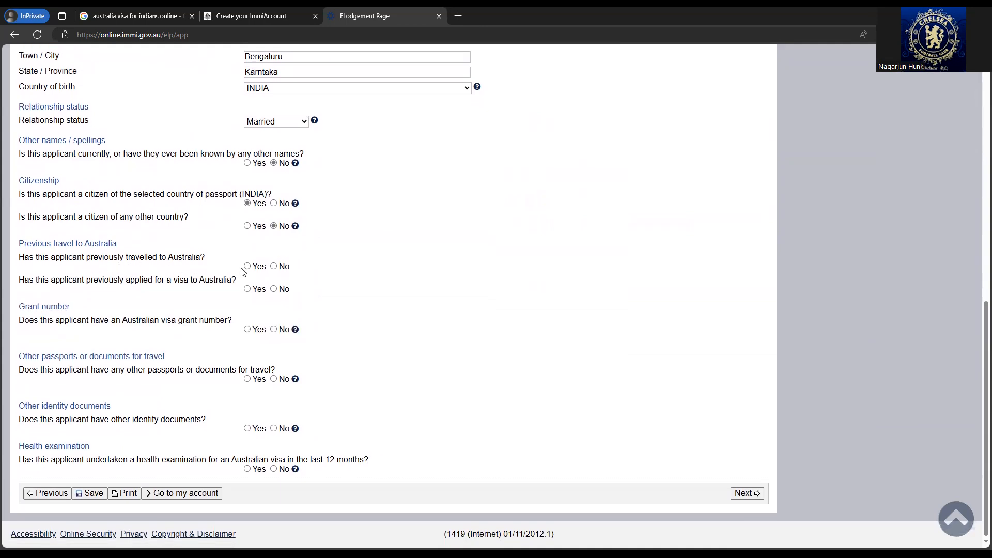
{"action": "left_click", "coordinate": [274, 266]}
{"action": "left_click", "coordinate": [274, 330]}
{"action": "left_click", "coordinate": [275, 380]}
{"action": "left_click", "coordinate": [274, 429]}
{"action": "left_click", "coordinate": [275, 469]}
- Confirm the critical passport data as correct and answer No to travelling companions
{"action": "left_click", "coordinate": [746, 495]}
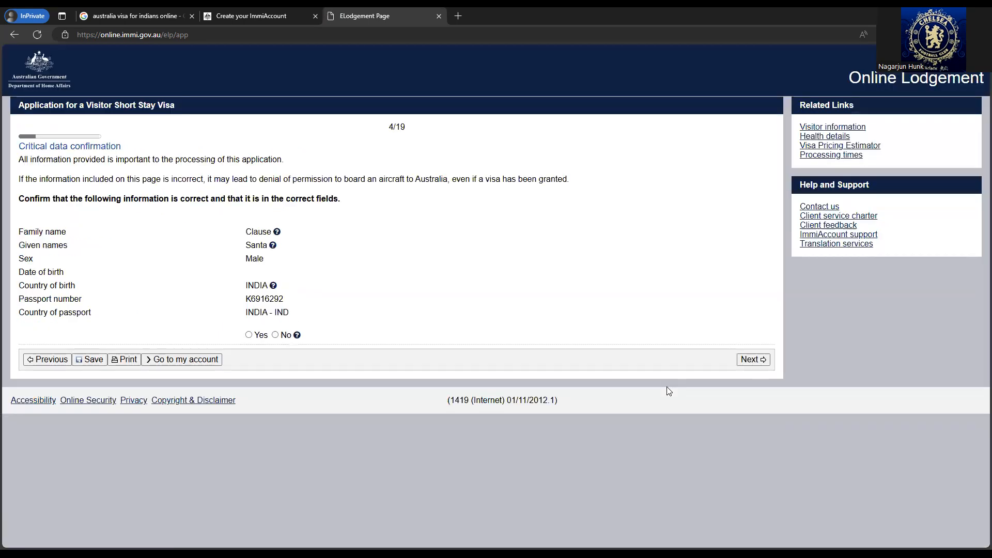
{"action": "left_click", "coordinate": [248, 344]}
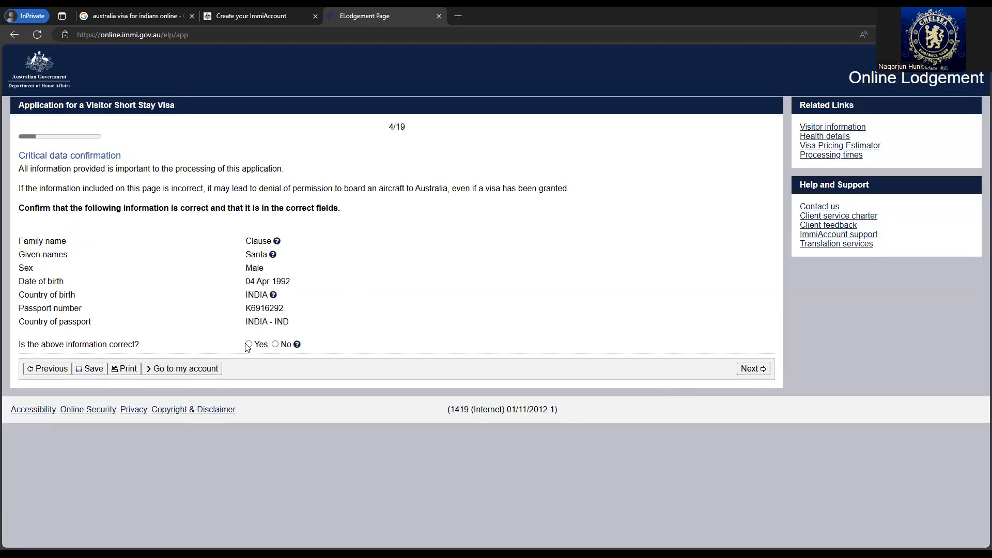
{"action": "left_click", "coordinate": [760, 372]}
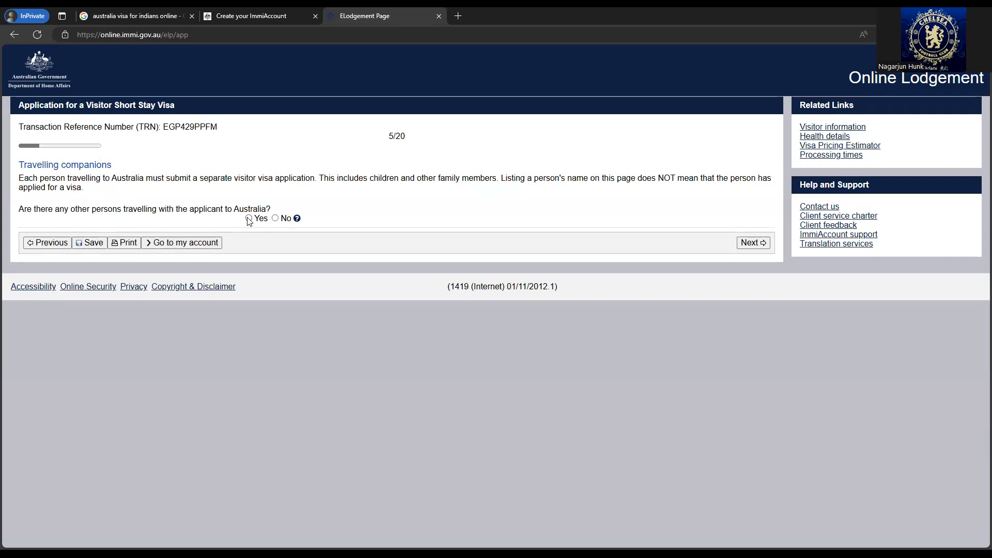
{"action": "left_click", "coordinate": [249, 219]}
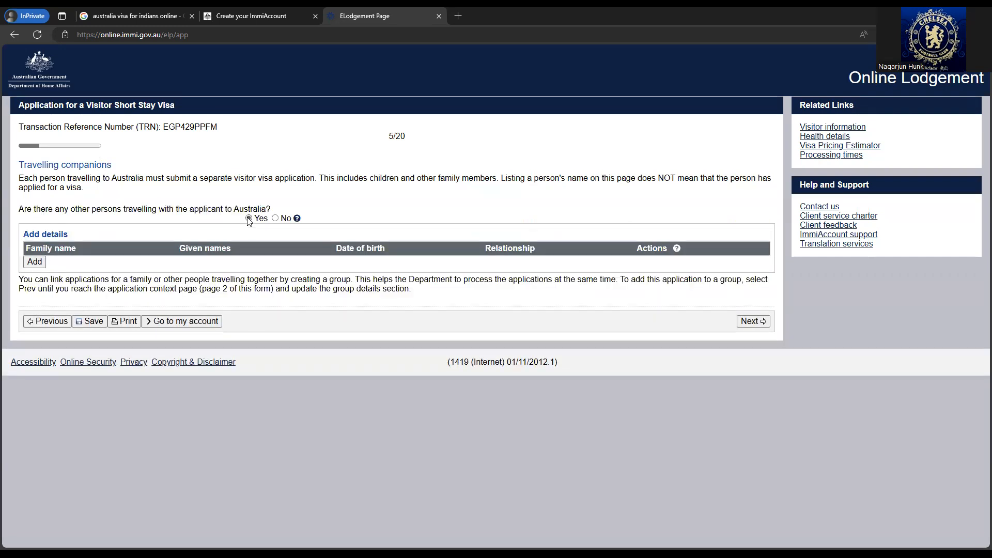
{"action": "left_click", "coordinate": [276, 219]}
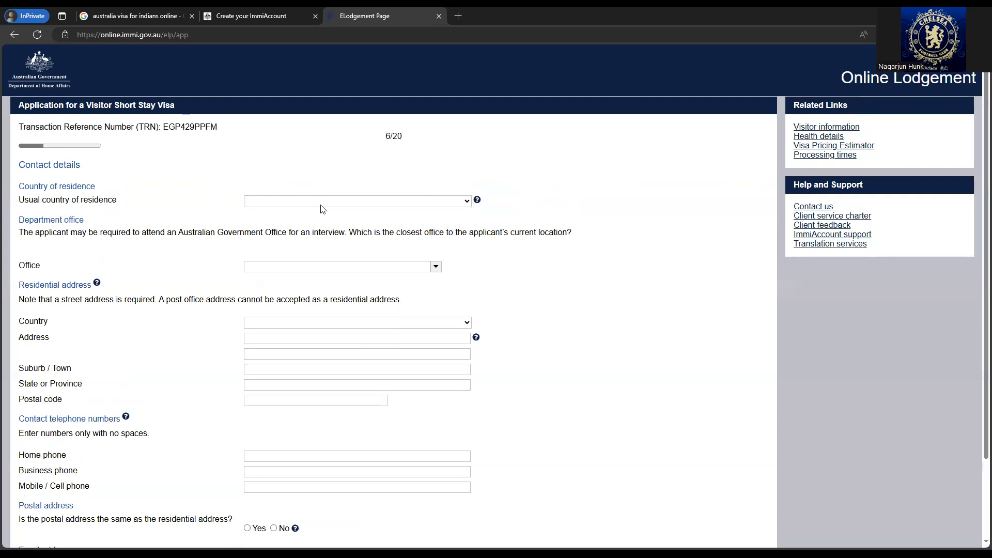
- Set the usual country of residence to INDIA and the nearest office to India, New Delhi
{"action": "left_click", "coordinate": [325, 205]}
{"action": "type", "text": "india"}
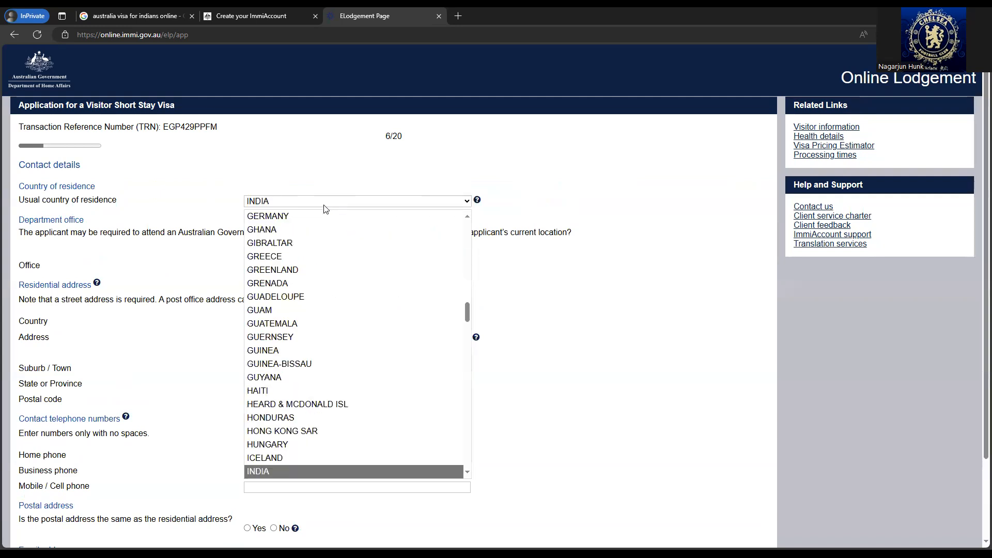
{"action": "left_click", "coordinate": [271, 471]}
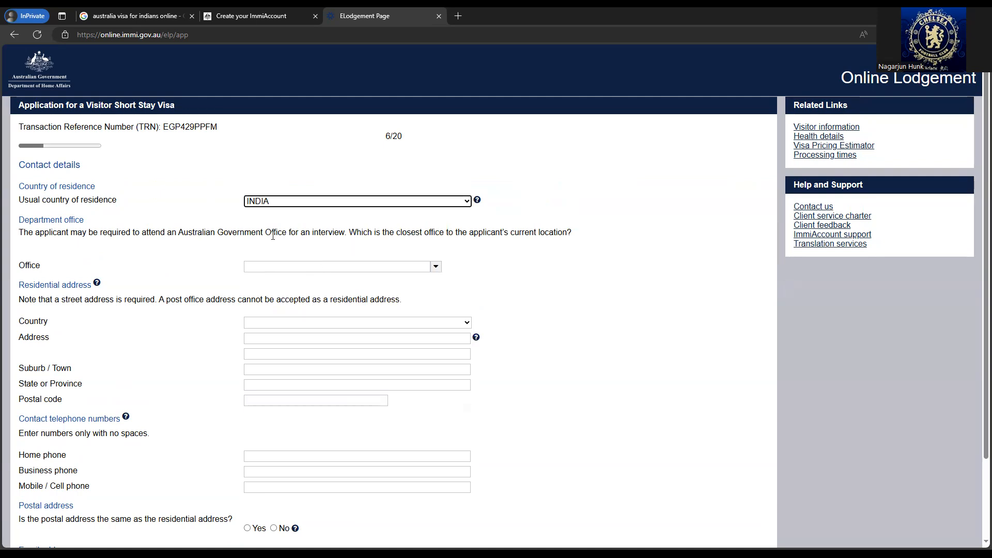
{"action": "left_click", "coordinate": [424, 267]}
{"action": "type", "text": "delhi"}
{"action": "left_click", "coordinate": [357, 281]}
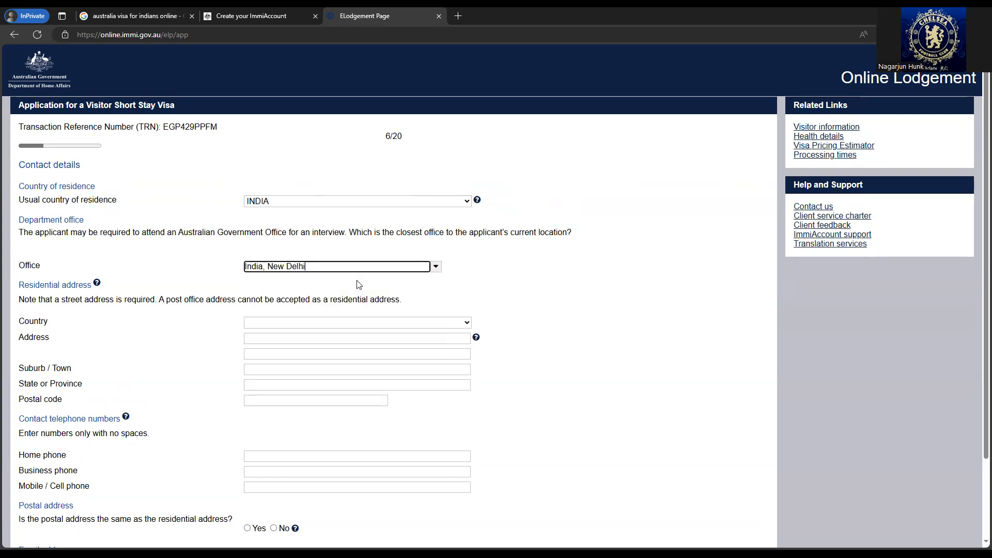
{"action": "scroll", "coordinate": [543, 282], "scroll_direction": "down", "scroll_amount": 2}
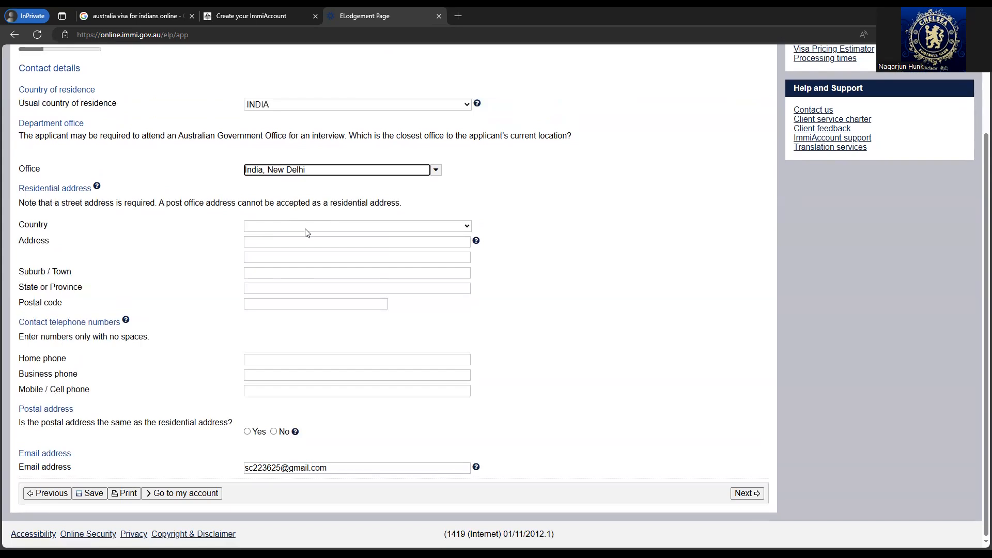
- Enter the INDIA residential street address and town, with state KARNATAKA and its postal code
{"action": "left_click", "coordinate": [306, 230]}
{"action": "type", "text": "in"}
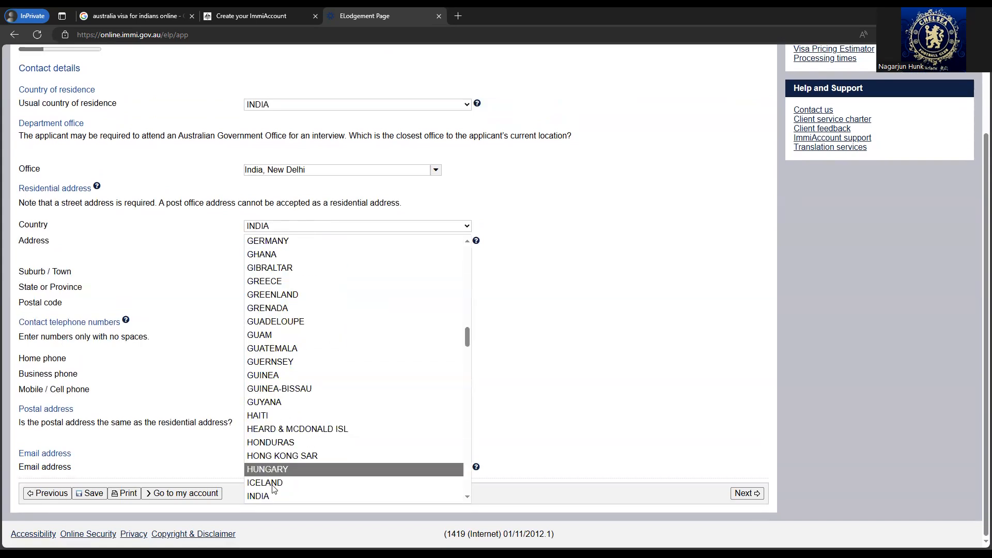
{"action": "left_click", "coordinate": [239, 246]}
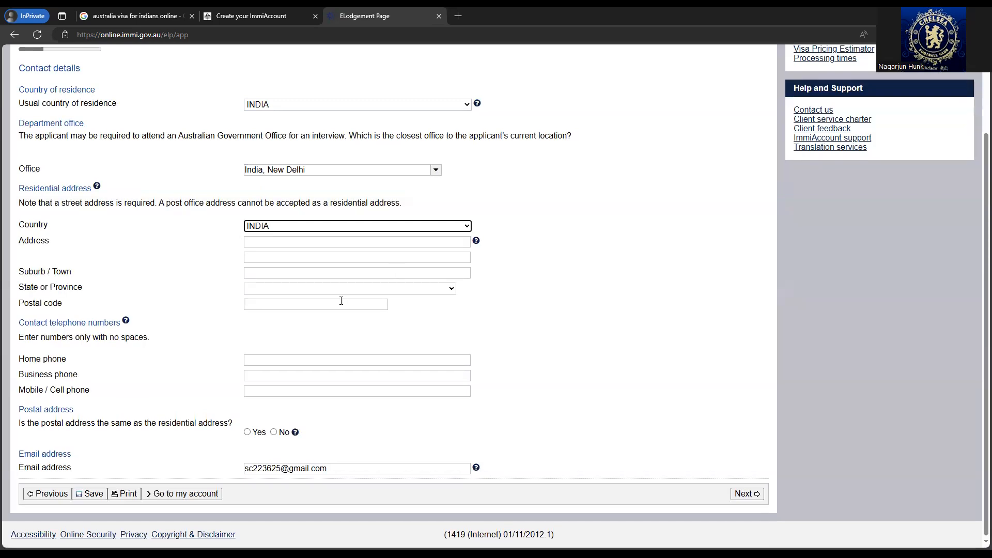
{"action": "left_click", "coordinate": [275, 243]}
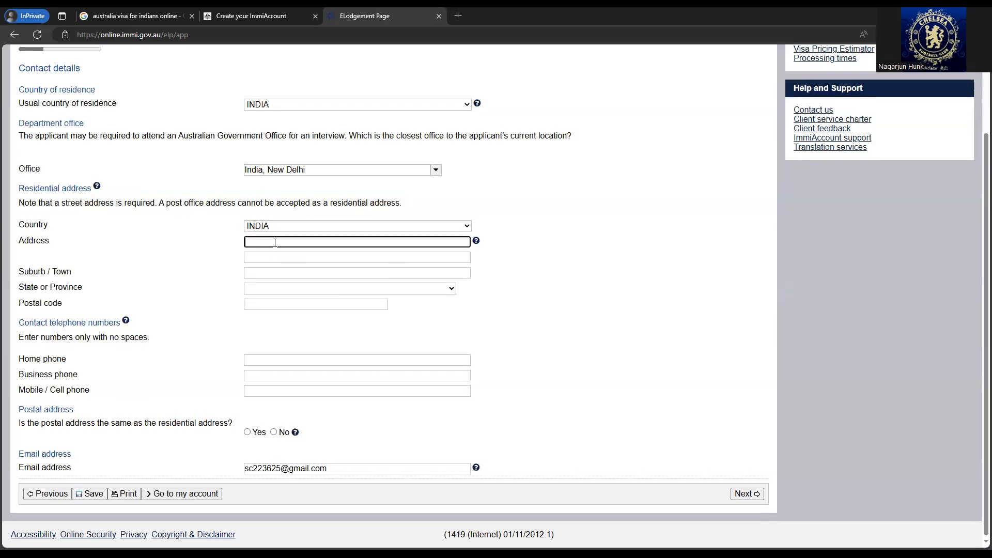
{"action": "type", "text": "123 Jayanagar Bengaluru"}
{"action": "left_click", "coordinate": [288, 273]}
{"action": "type", "text": "Bengaluru"}
{"action": "left_click", "coordinate": [303, 293]}
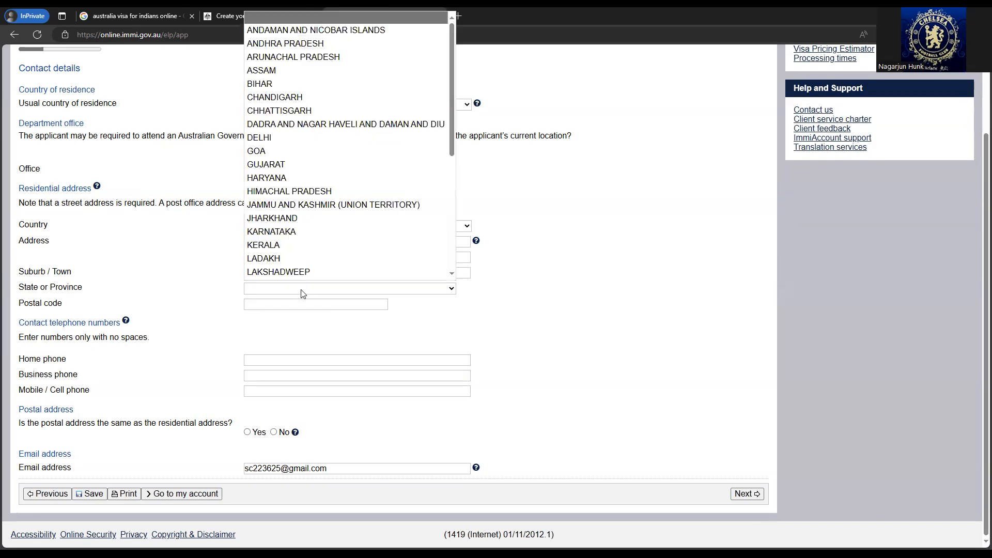
{"action": "key", "text": "k"}
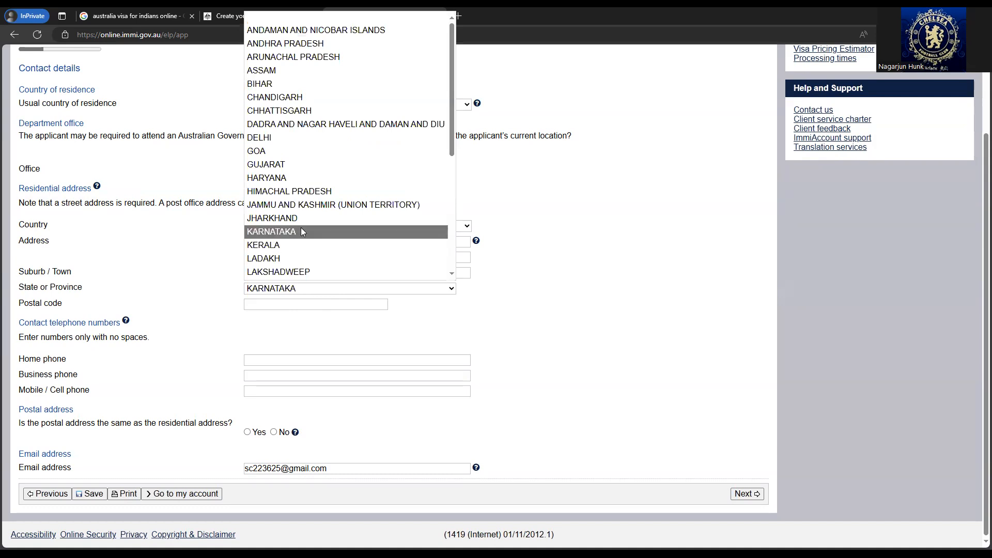
{"action": "left_click", "coordinate": [301, 231]}
{"action": "left_click", "coordinate": [290, 304]}
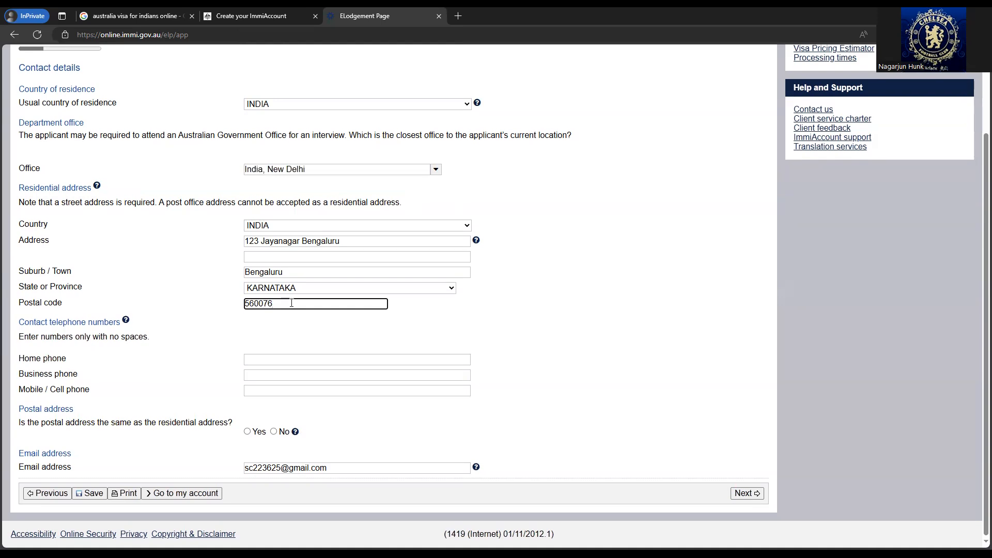
- Add the home phone number, mark the postal address as the same, and continue
{"action": "left_click", "coordinate": [340, 359]}
{"action": "type", "text": "9999999999"}
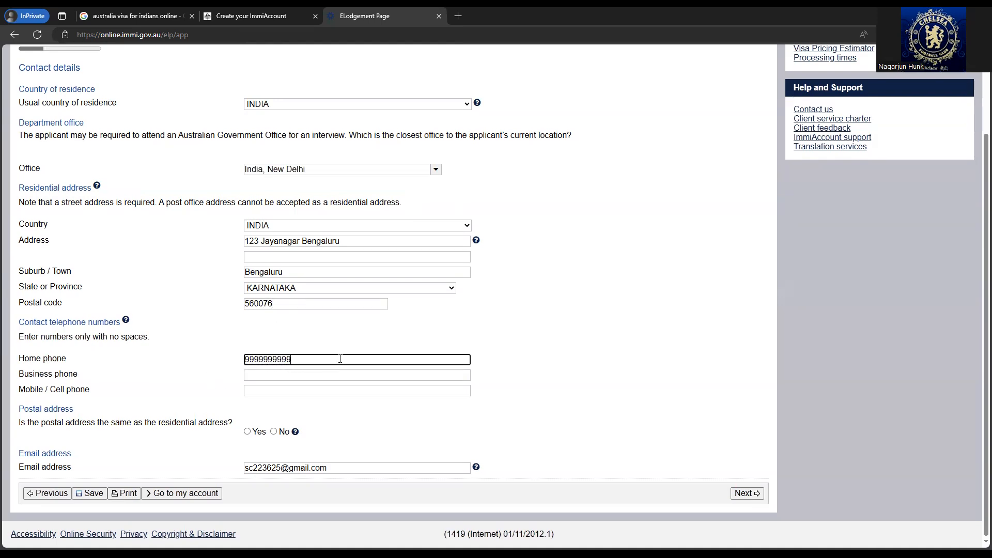
{"action": "left_click", "coordinate": [247, 432]}
{"action": "left_click", "coordinate": [746, 494]}
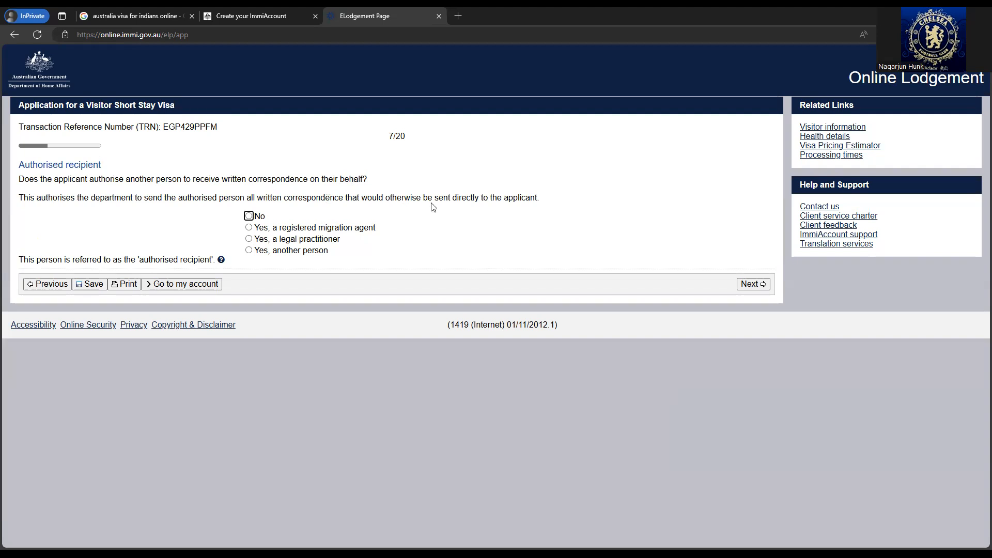
- Answer No to both authorised recipient and non-accompanying family members, reaching page 9/20
{"action": "left_click", "coordinate": [249, 216]}
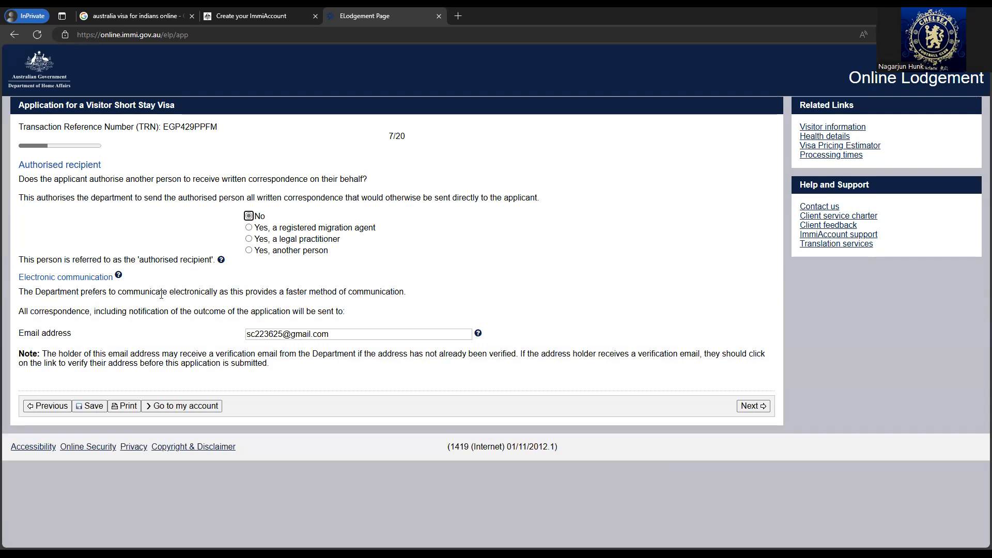
{"action": "left_click", "coordinate": [752, 406]}
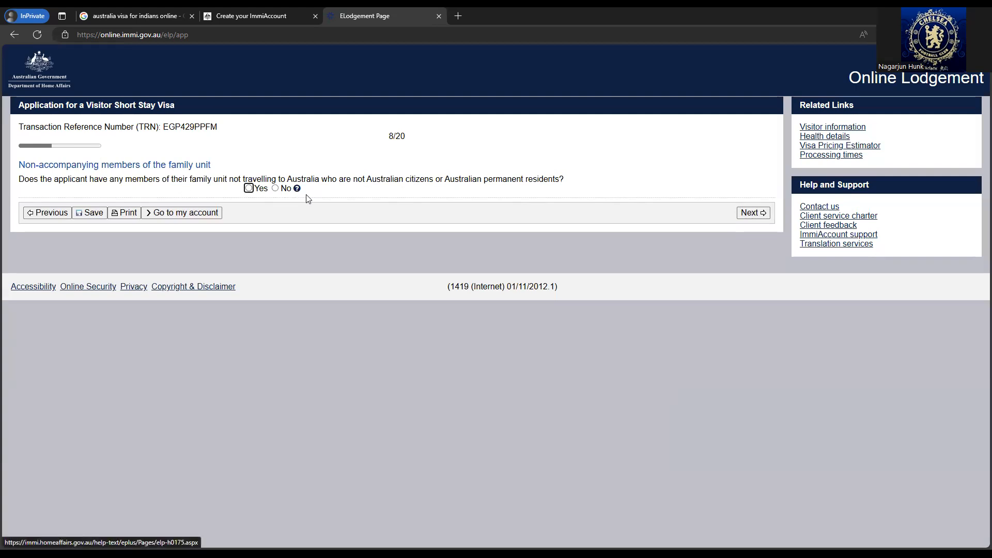
{"action": "left_click", "coordinate": [275, 189]}
{"action": "left_click", "coordinate": [753, 213]}
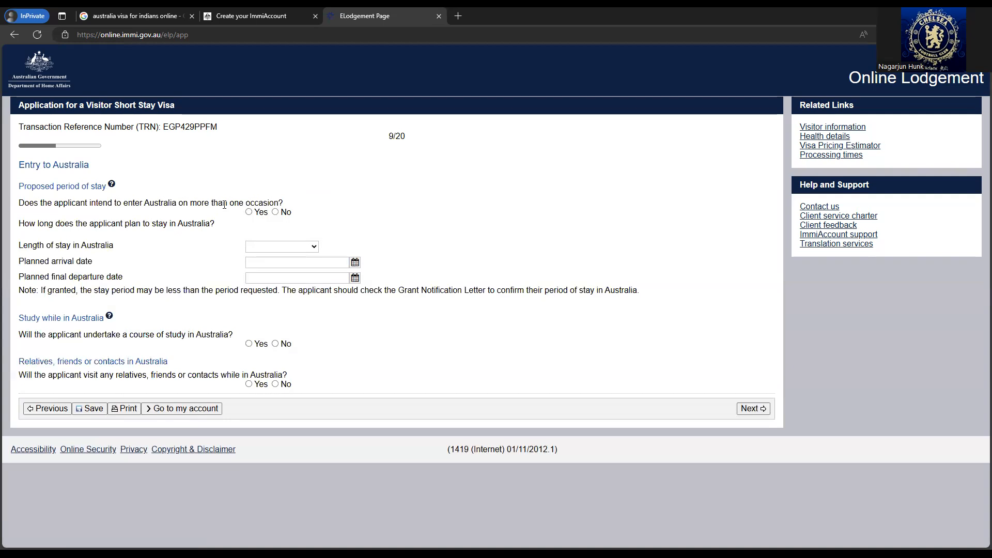
- Answer No to multiple entries, choose Up to 3 months, and set arrival to 15 Dec 2024
{"action": "left_click", "coordinate": [275, 212]}
{"action": "left_click", "coordinate": [282, 247]}
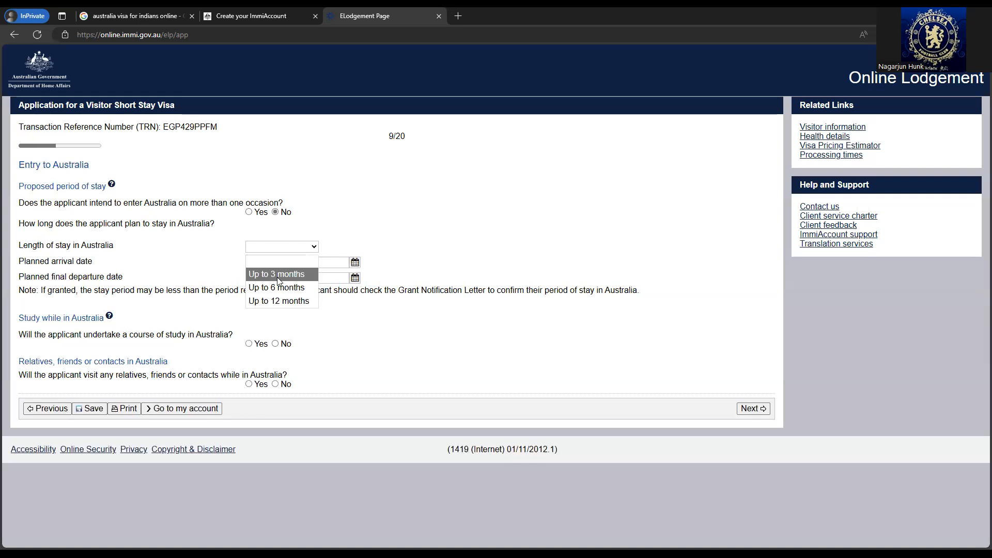
{"action": "left_click", "coordinate": [278, 275]}
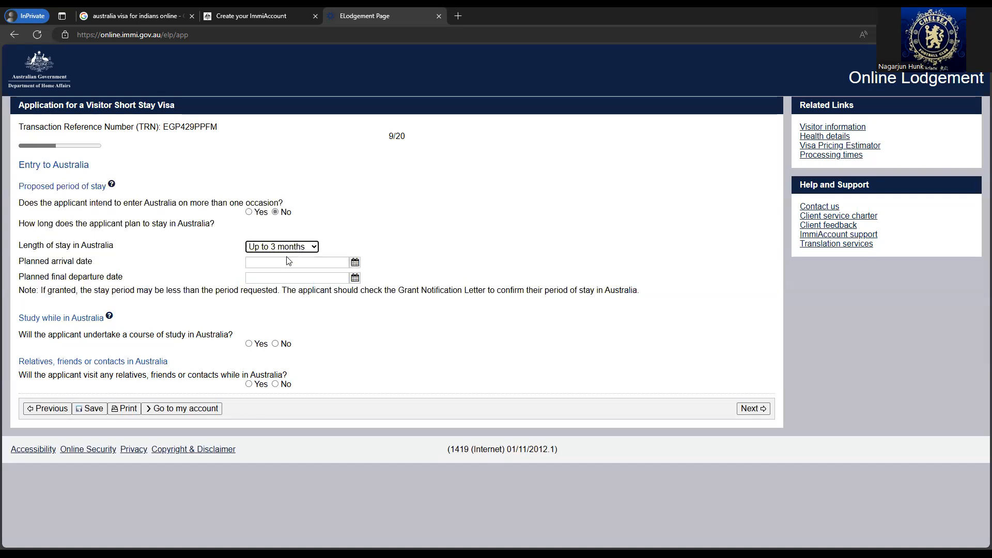
{"action": "left_click", "coordinate": [356, 263]}
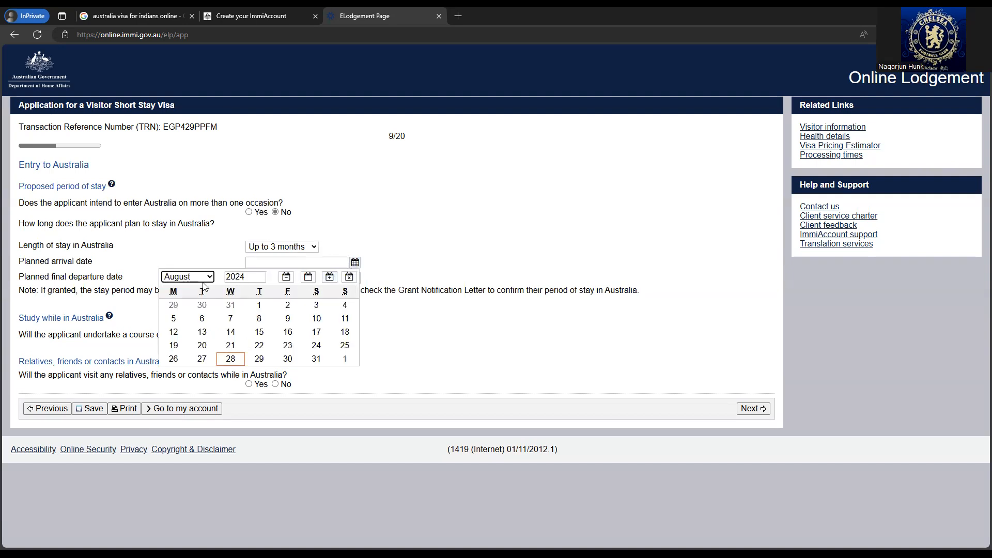
{"action": "left_click", "coordinate": [203, 281]}
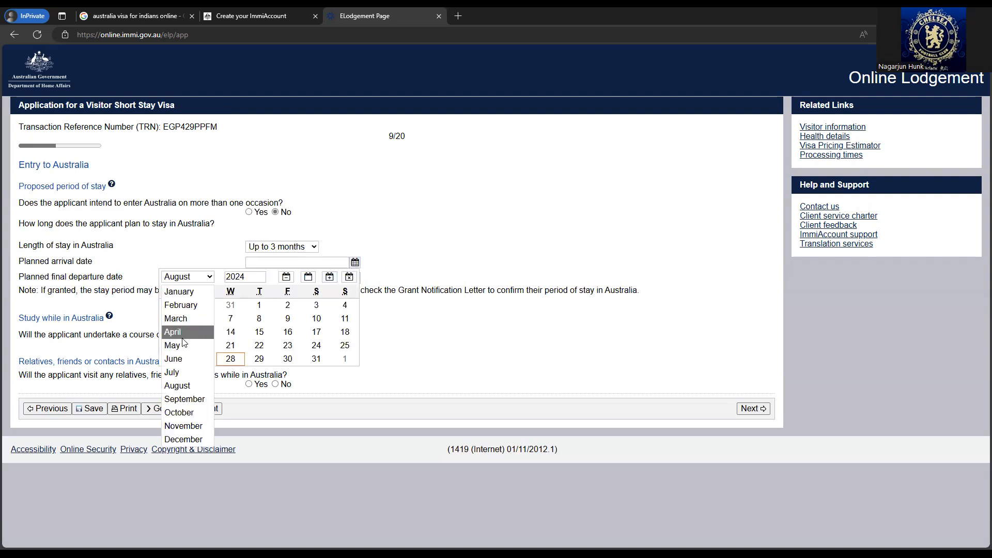
{"action": "left_click", "coordinate": [193, 439]}
{"action": "left_click", "coordinate": [345, 332]}
- Set departure to 15 Jan 2025 and answer No to studying and visiting relatives
{"action": "left_click", "coordinate": [355, 278]}
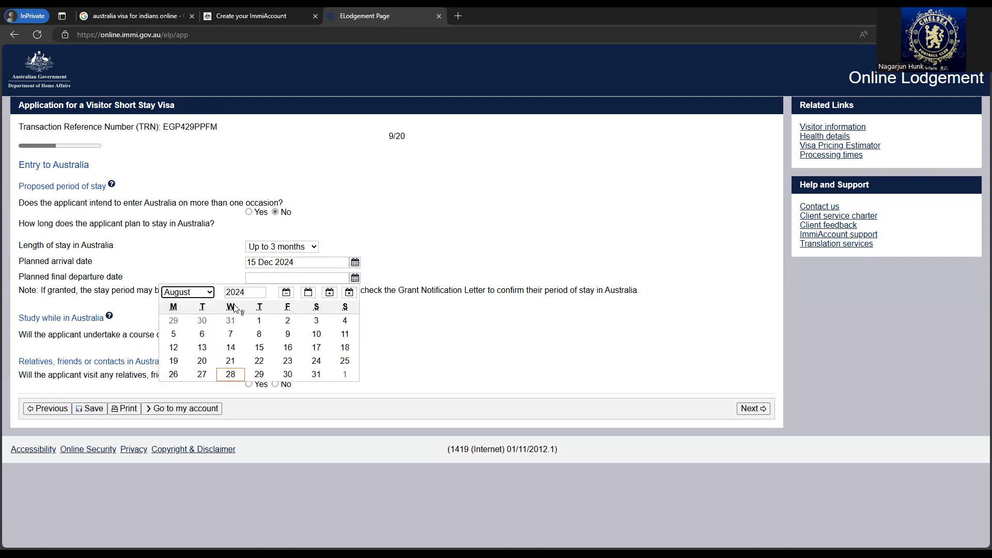
{"action": "left_click", "coordinate": [197, 294]}
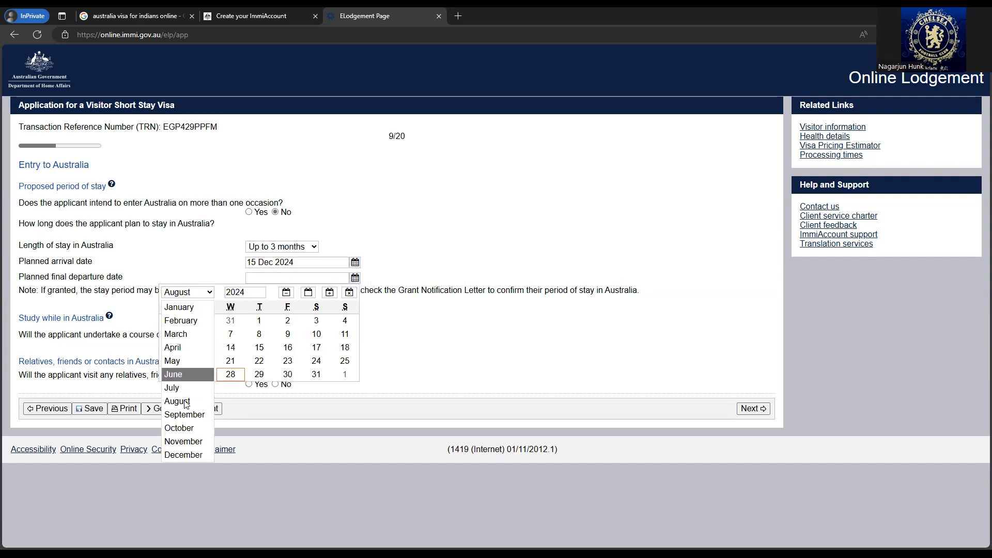
{"action": "left_click", "coordinate": [188, 308]}
{"action": "left_click", "coordinate": [262, 290]}
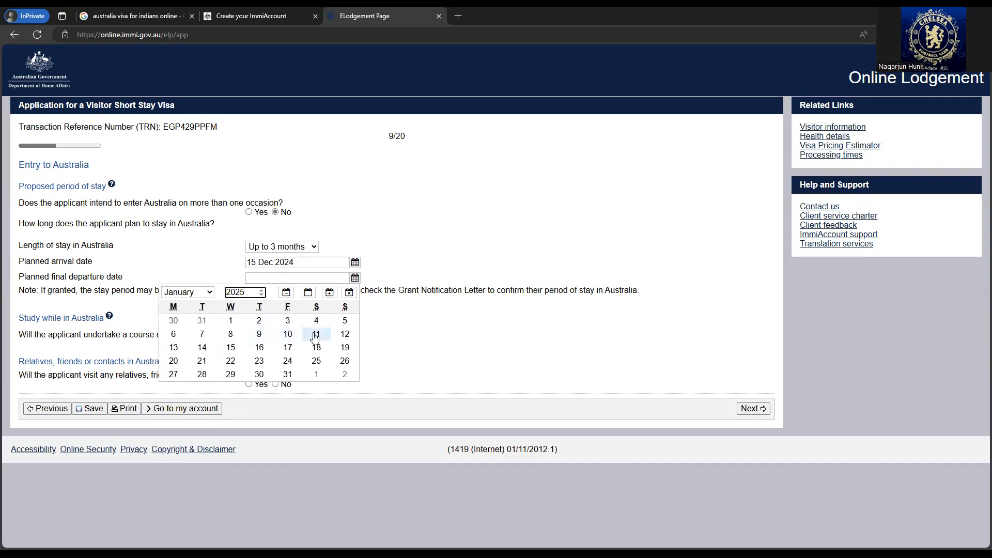
{"action": "left_click", "coordinate": [231, 347]}
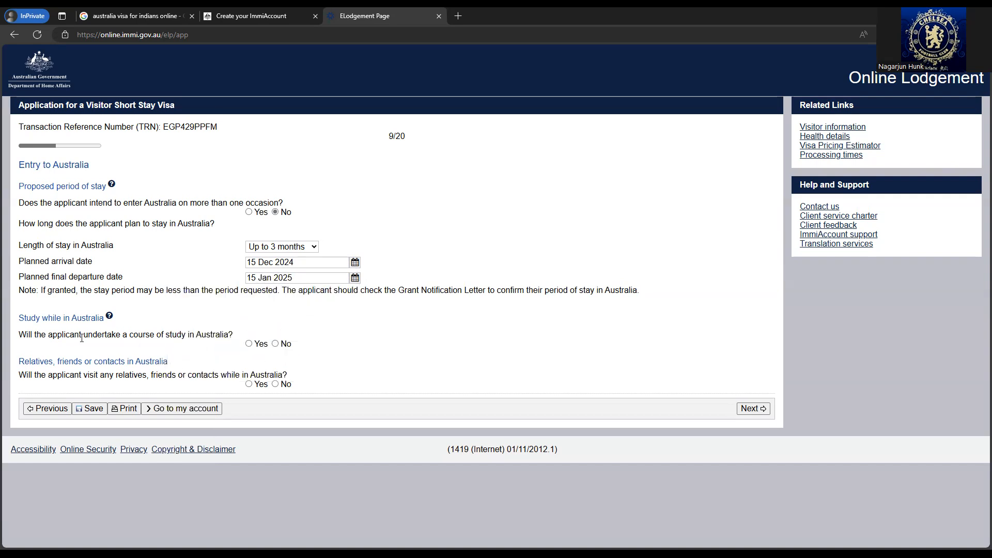
{"action": "left_click", "coordinate": [274, 345]}
{"action": "left_click", "coordinate": [275, 383]}
- Record the applicant as Employed, Professionals, at Infosys since 04 Jan 2024
{"action": "left_click", "coordinate": [757, 410]}
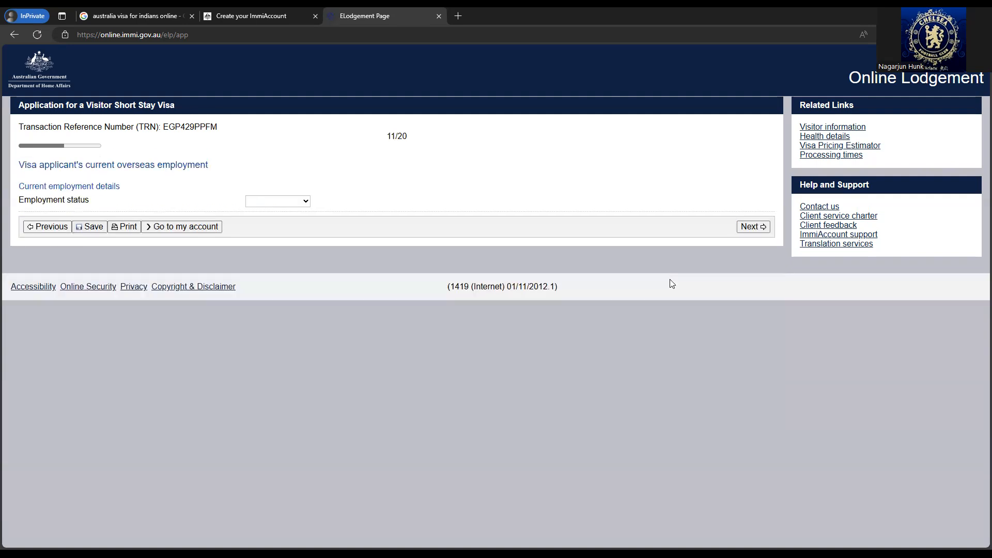
{"action": "left_click", "coordinate": [284, 201]}
{"action": "left_click", "coordinate": [281, 234]}
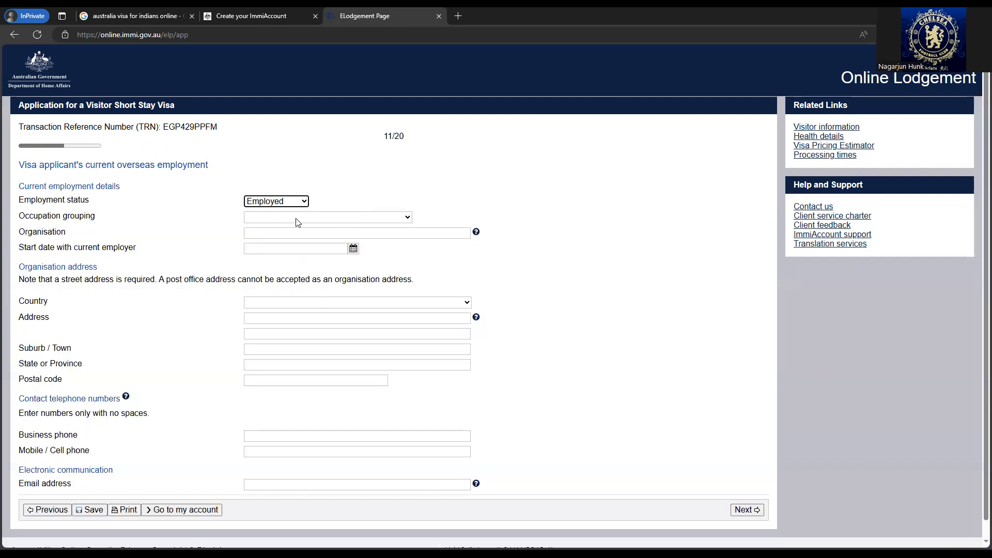
{"action": "left_click", "coordinate": [297, 219]}
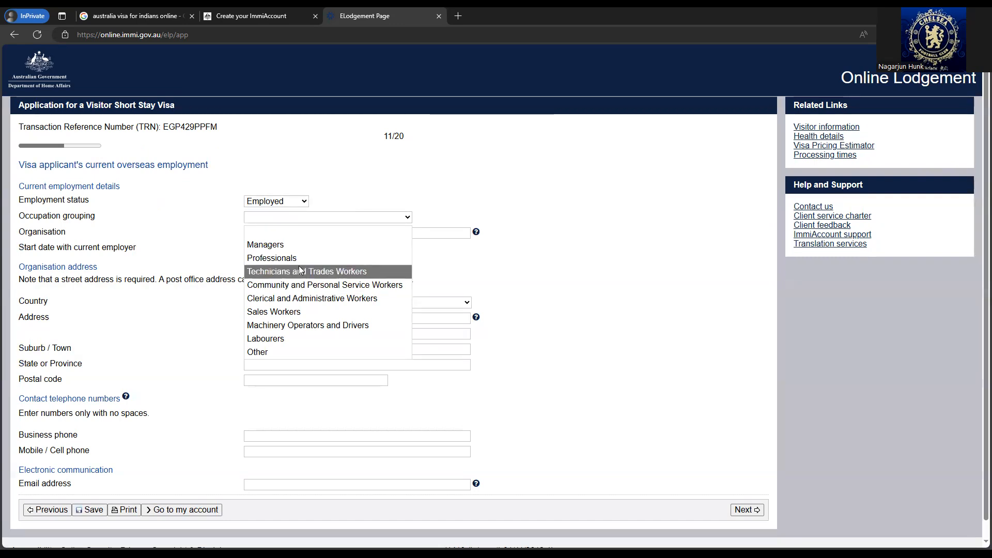
{"action": "left_click", "coordinate": [299, 258]}
{"action": "left_click", "coordinate": [288, 235]}
{"action": "type", "text": "Infosys"}
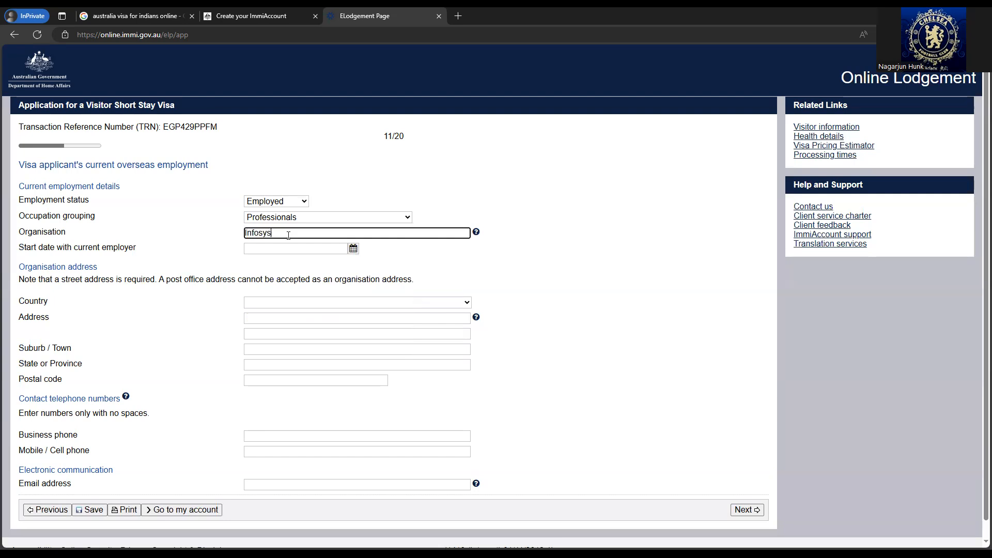
{"action": "left_click", "coordinate": [353, 252]}
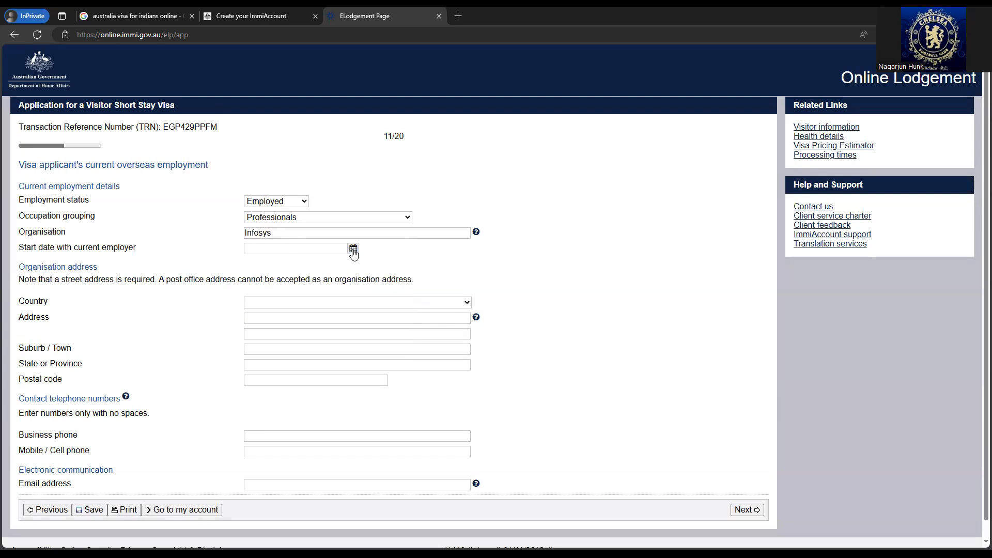
{"action": "left_click", "coordinate": [175, 263]}
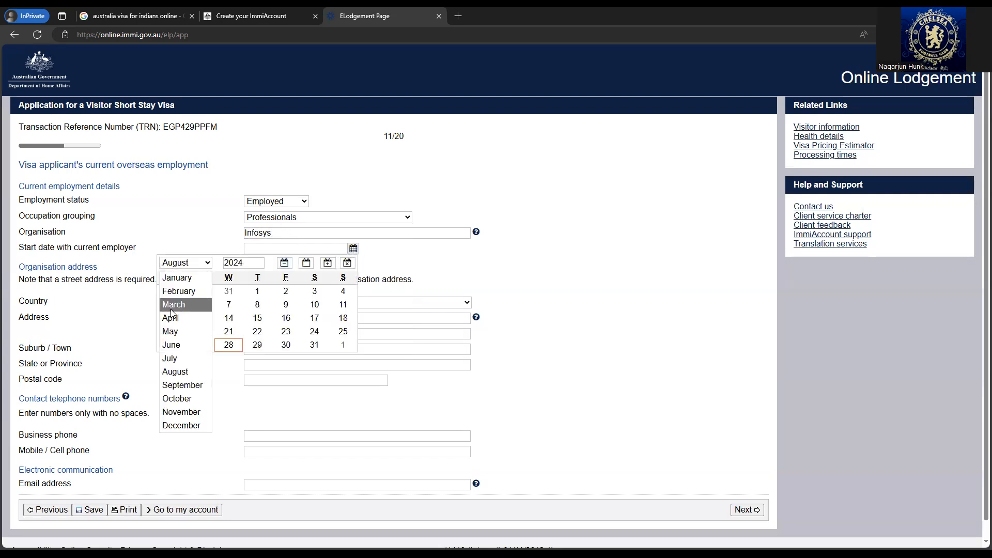
{"action": "left_click", "coordinate": [177, 277]}
{"action": "left_click", "coordinate": [257, 291]}
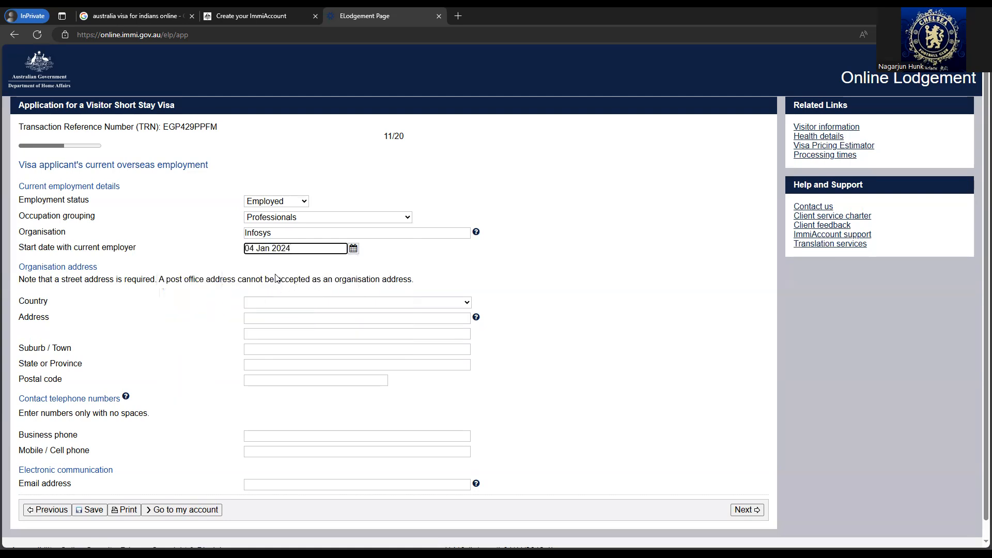
- Enter Infosys's address: INDIA, Electronic City Bengaluru, KARNATAKA, postal code 560100
{"action": "scroll", "coordinate": [275, 279], "scroll_direction": "down", "scroll_amount": 1}
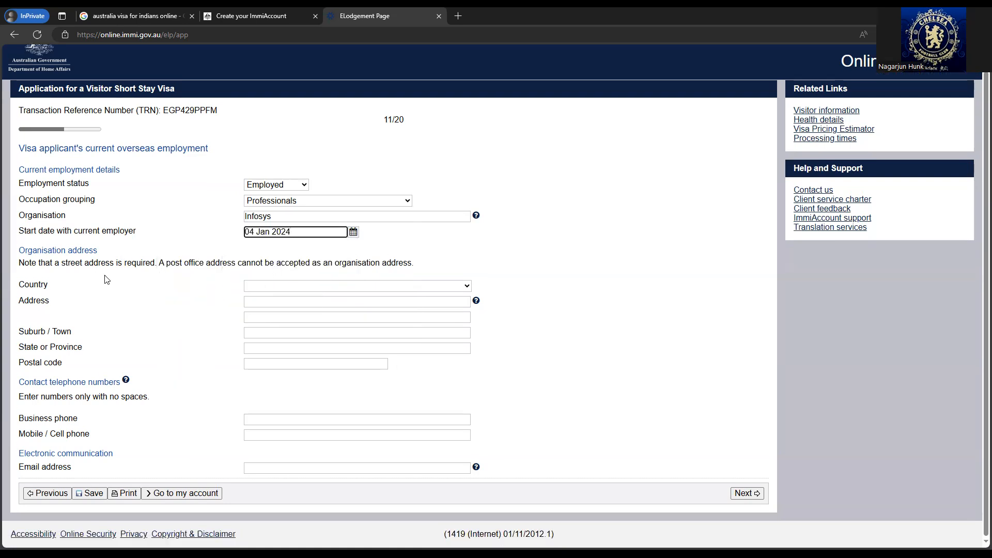
{"action": "left_click", "coordinate": [355, 288]}
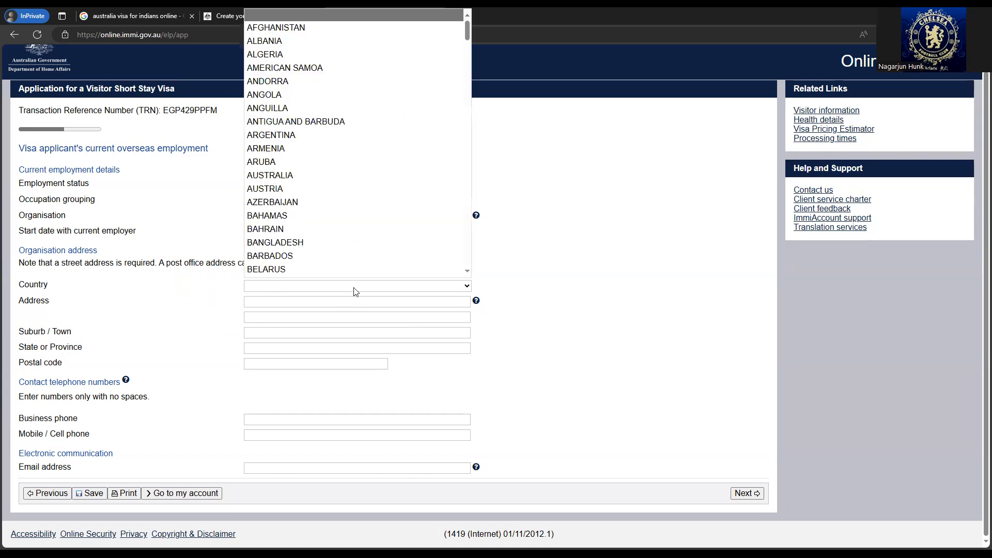
{"action": "type", "text": "india"}
{"action": "key", "text": "Return"}
{"action": "left_click", "coordinate": [354, 300]}
{"action": "type", "text": "Electronic "}
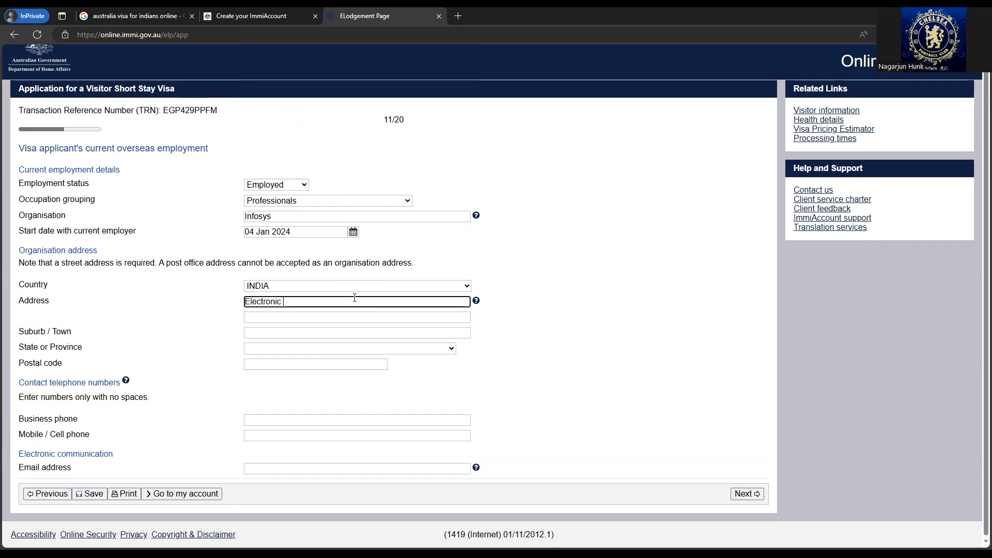
{"action": "type", "text": "City bengaluru"}
{"action": "left_click", "coordinate": [349, 331]}
{"action": "type", "text": "Bengaluru"}
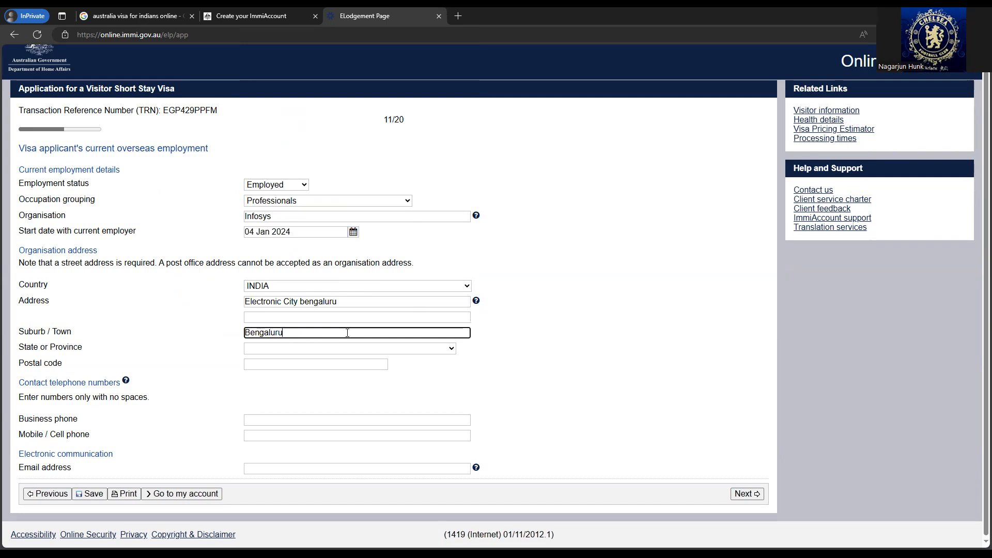
{"action": "left_click", "coordinate": [337, 348]}
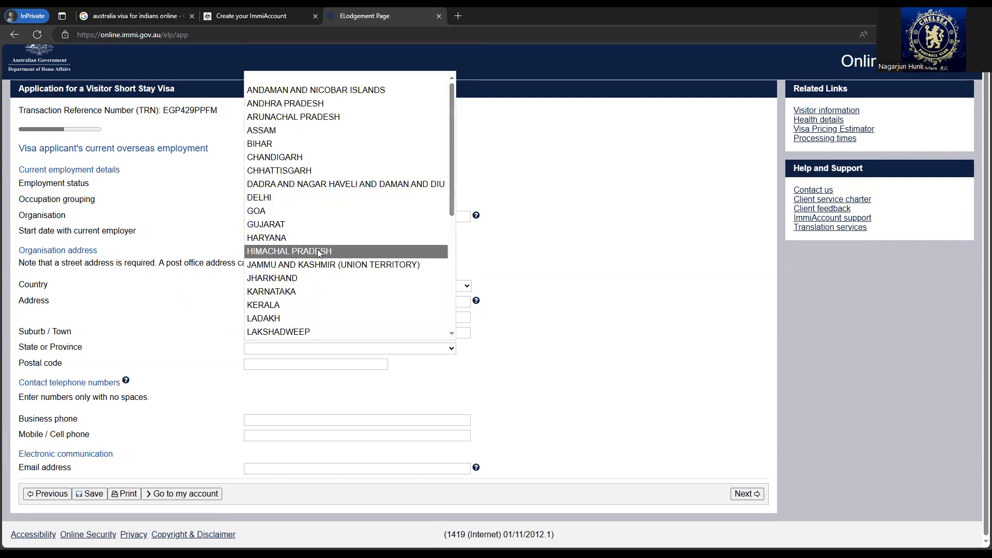
{"action": "left_click", "coordinate": [307, 291]}
{"action": "left_click", "coordinate": [288, 362]}
{"action": "type", "text": "560100"}
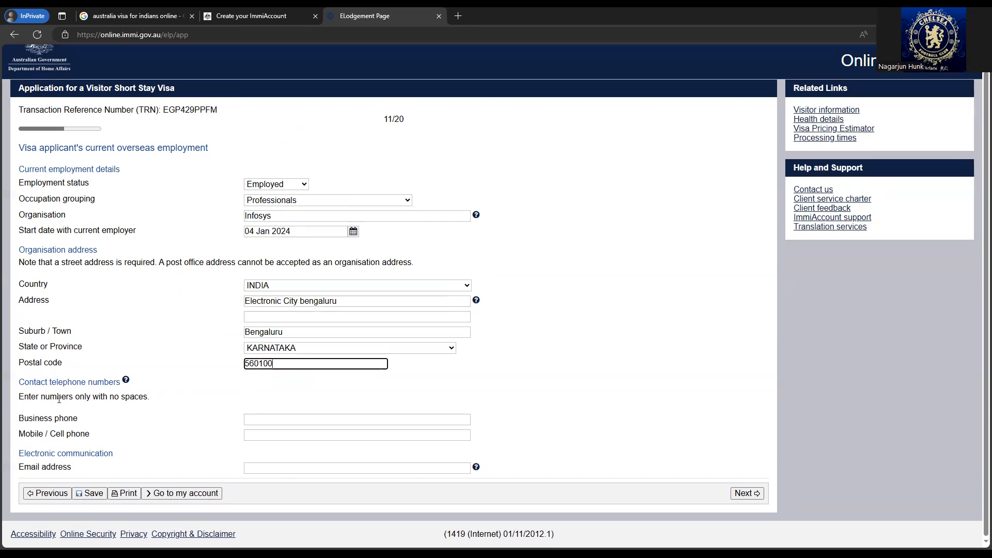
- Add the organisation's business phone and contact e-mail, then continue to Financial support
{"action": "left_click", "coordinate": [327, 421]}
{"action": "type", "text": "9999999999"}
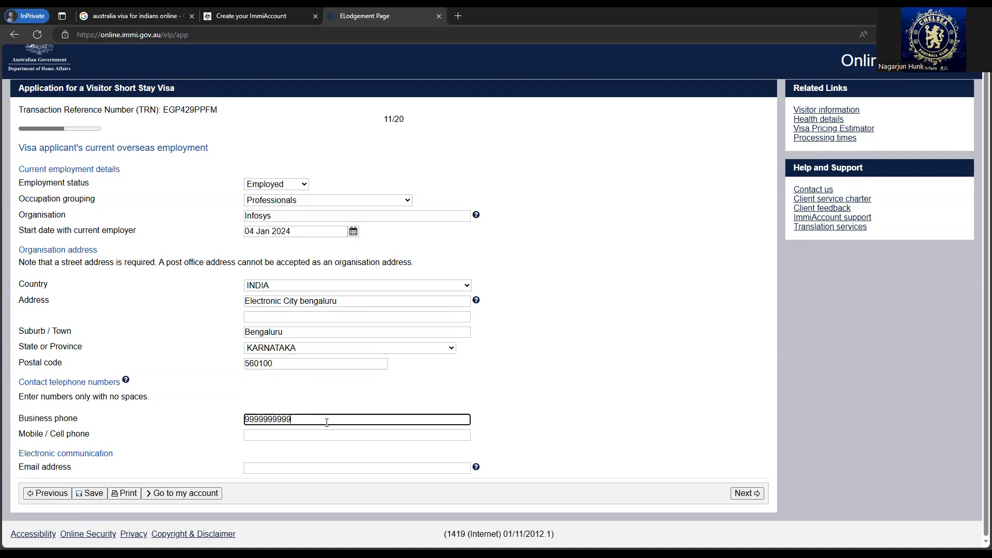
{"action": "left_click", "coordinate": [382, 468]}
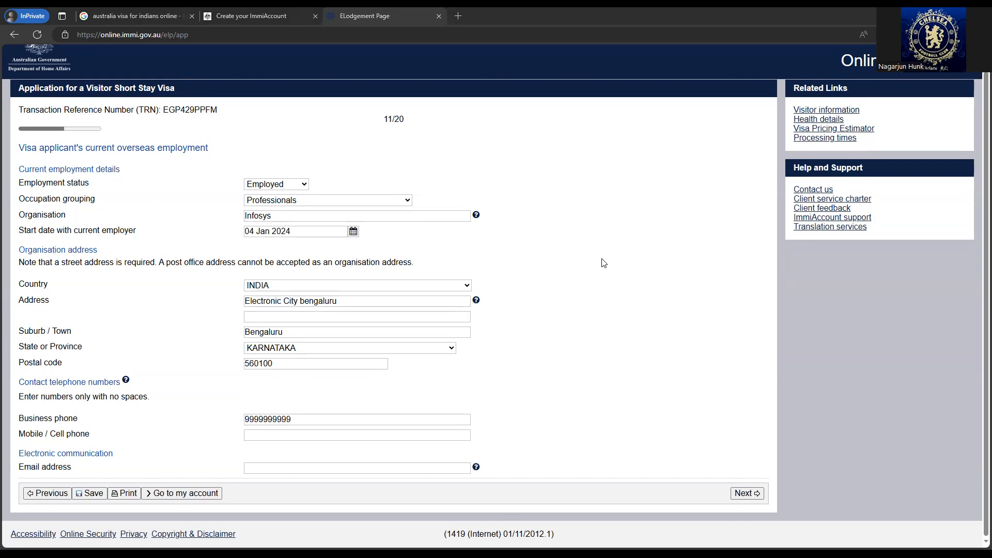
{"action": "left_click", "coordinate": [747, 494]}
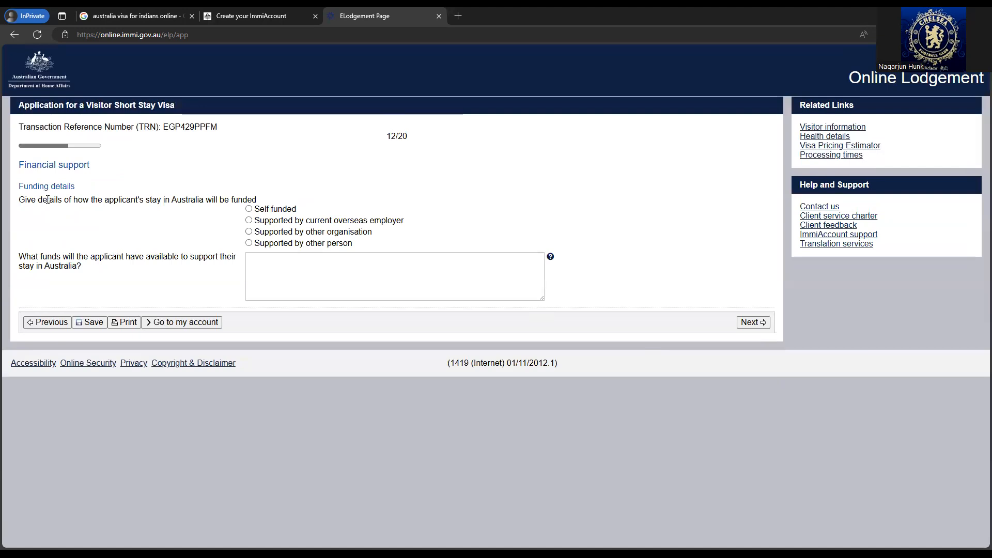
- Choose Self funded with the note 'I have enough funds to support myself in australia'
{"action": "left_click", "coordinate": [263, 212]}
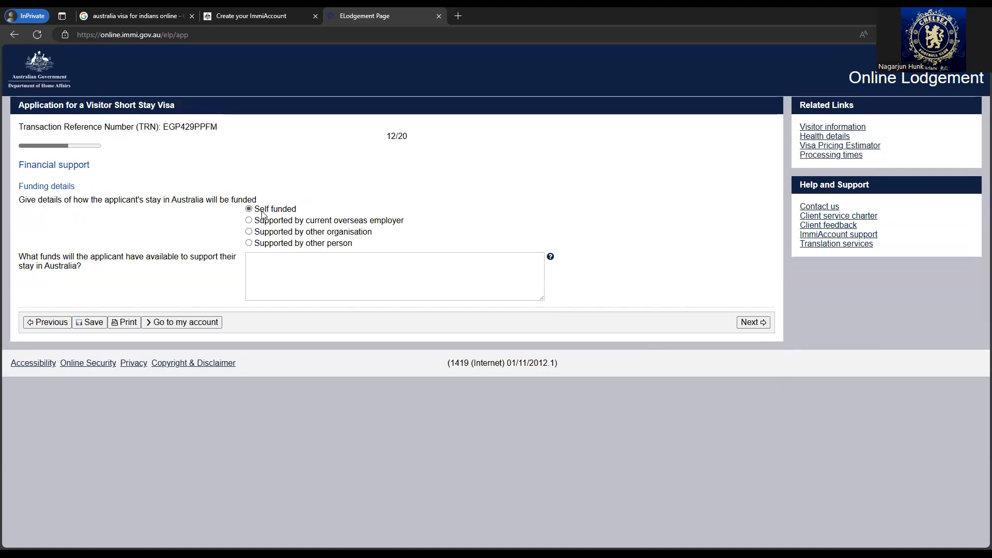
{"action": "left_click", "coordinate": [339, 279]}
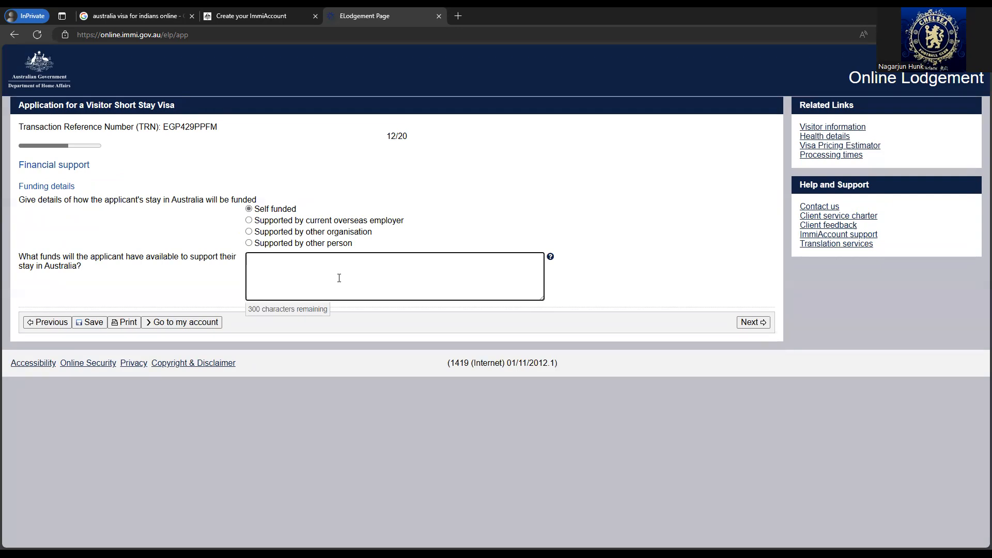
{"action": "type", "text": "I have enough funds to s"}
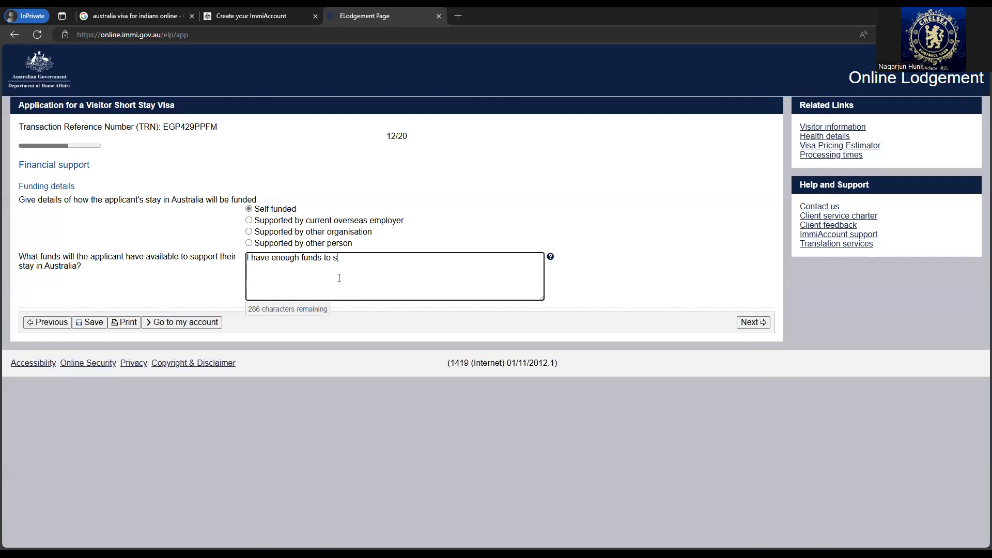
{"action": "type", "text": "upport myself inautralia"}
{"action": "left_click", "coordinate": [753, 322]}
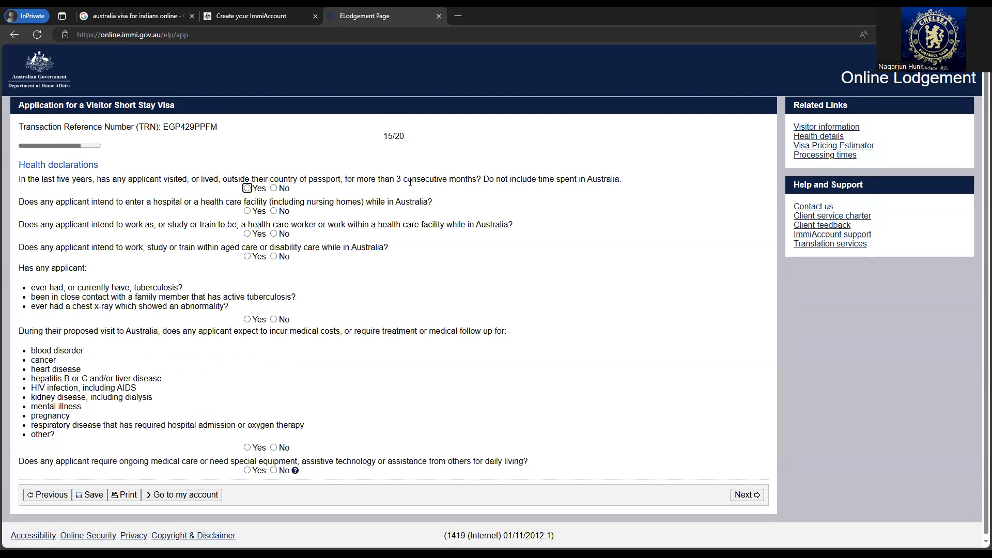
- Answer No to living abroad, hospital, health-care work, aged care, tuberculosis and medical-costs questions
{"action": "left_click", "coordinate": [274, 189]}
{"action": "left_click", "coordinate": [274, 211]}
{"action": "left_click", "coordinate": [274, 233]}
{"action": "left_click", "coordinate": [274, 257]}
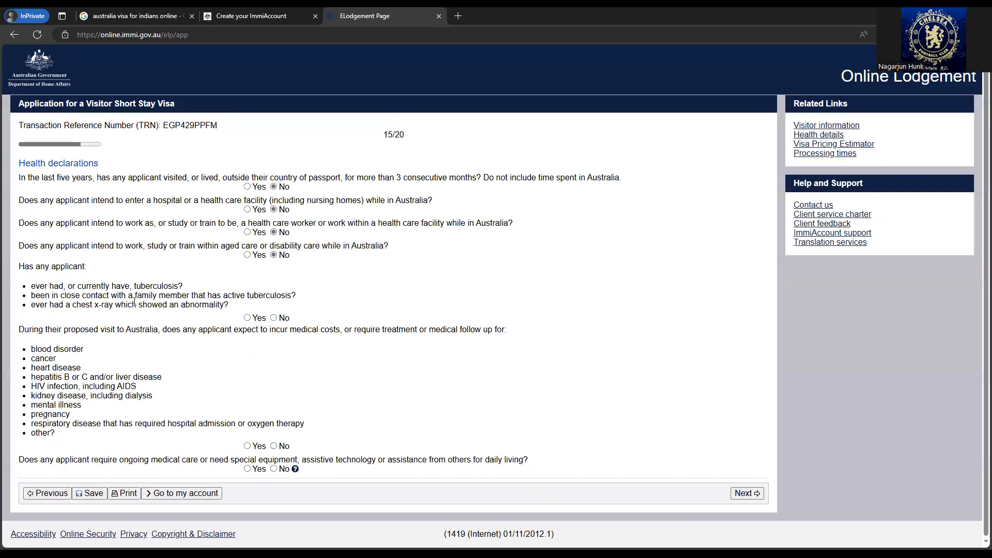
{"action": "left_click", "coordinate": [274, 318]}
{"action": "left_click", "coordinate": [274, 447]}
- Answer No to the ongoing medical care question and move to Character declarations
{"action": "left_click", "coordinate": [274, 469]}
{"action": "left_click", "coordinate": [744, 494]}
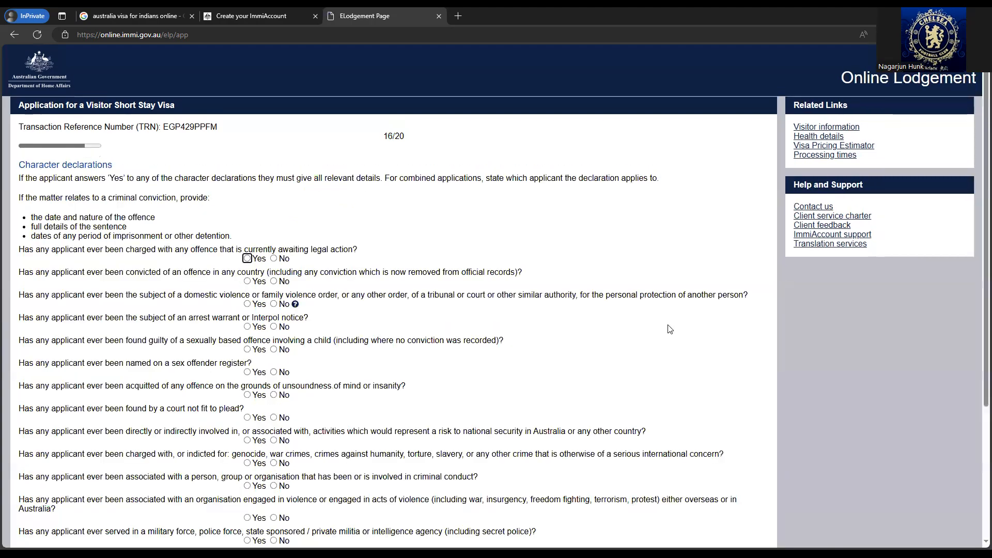
{"action": "scroll", "coordinate": [204, 268], "scroll_direction": "down", "scroll_amount": 3}
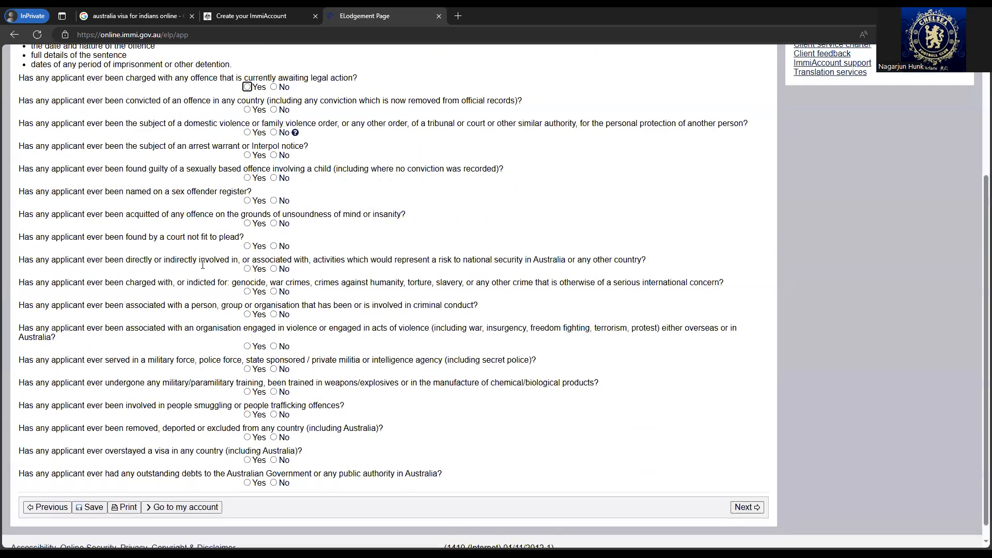
{"action": "scroll", "coordinate": [203, 266], "scroll_direction": "up", "scroll_amount": 3}
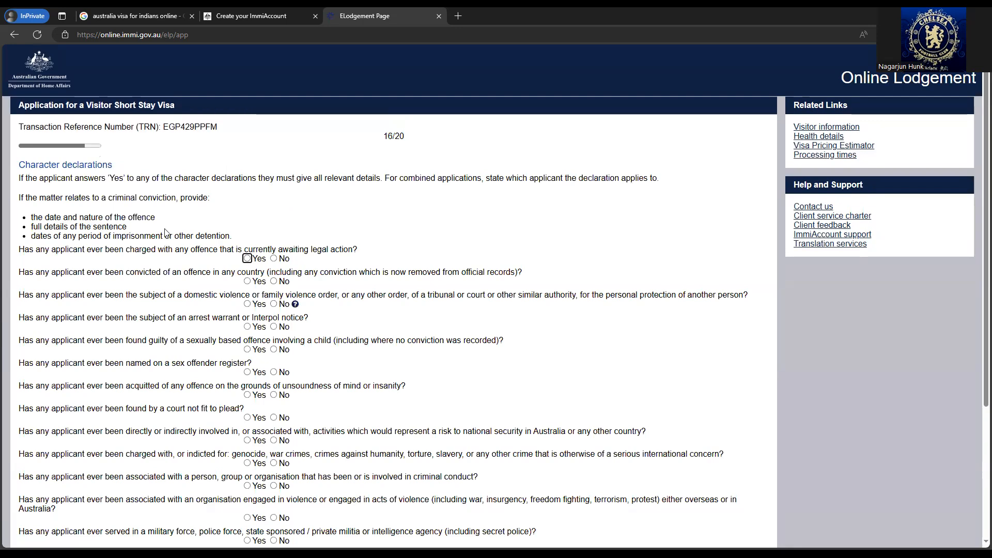
- Answer No to legal action, conviction, domestic violence order, arrest warrant and sexual offence questions
{"action": "left_click", "coordinate": [273, 259]}
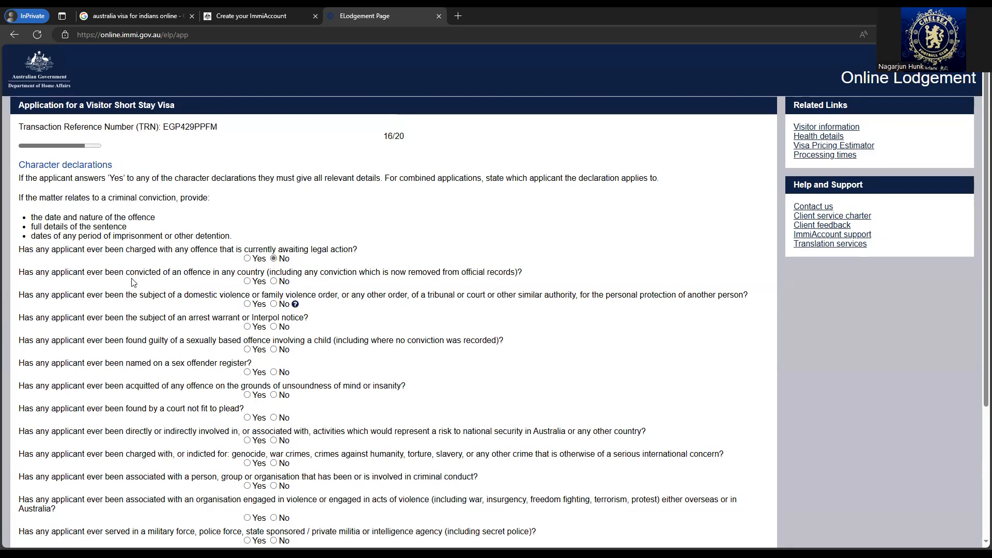
{"action": "left_click", "coordinate": [273, 282]}
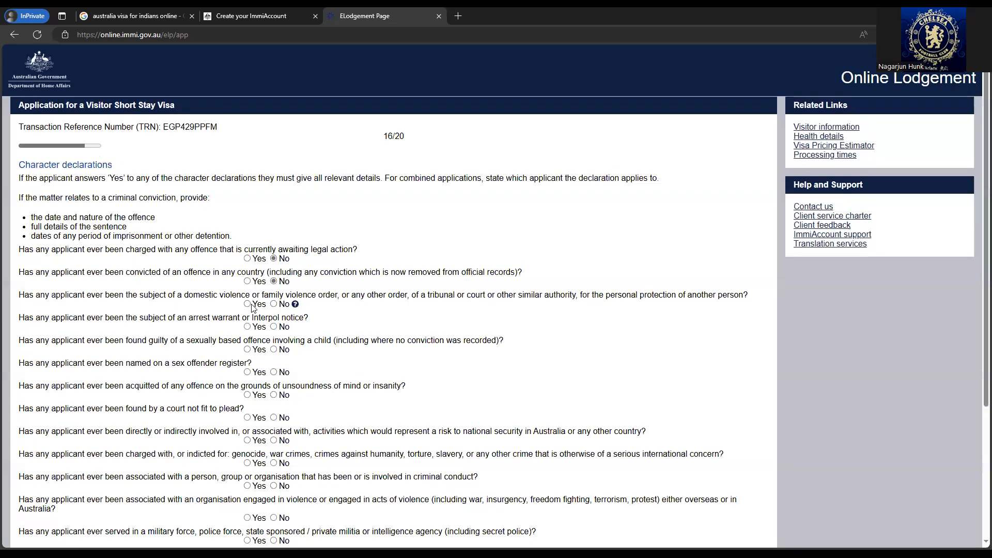
{"action": "left_click", "coordinate": [273, 304]}
{"action": "scroll", "coordinate": [273, 305], "scroll_direction": "down", "scroll_amount": 1}
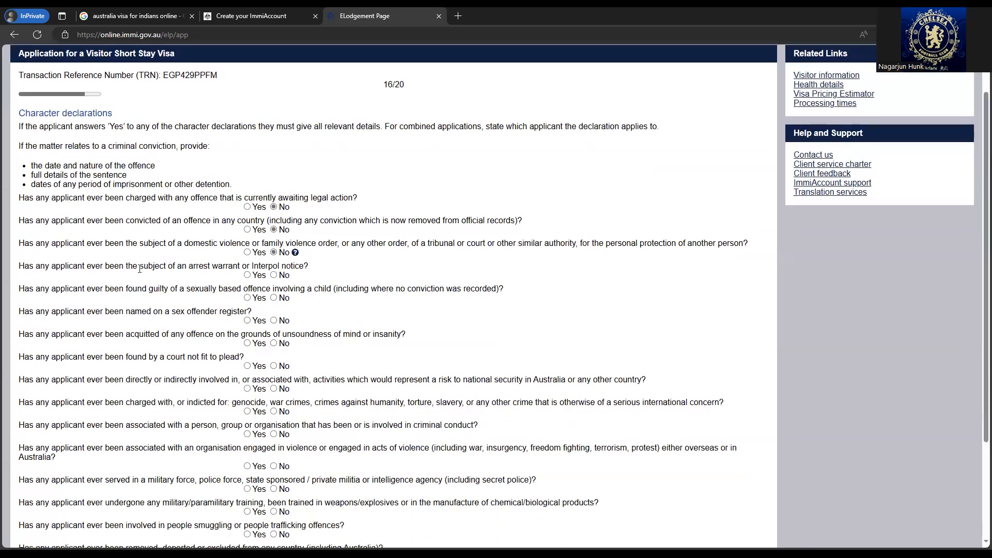
{"action": "left_click", "coordinate": [274, 275]}
{"action": "left_click", "coordinate": [276, 344]}
{"action": "scroll", "coordinate": [272, 370], "scroll_direction": "down", "scroll_amount": 2}
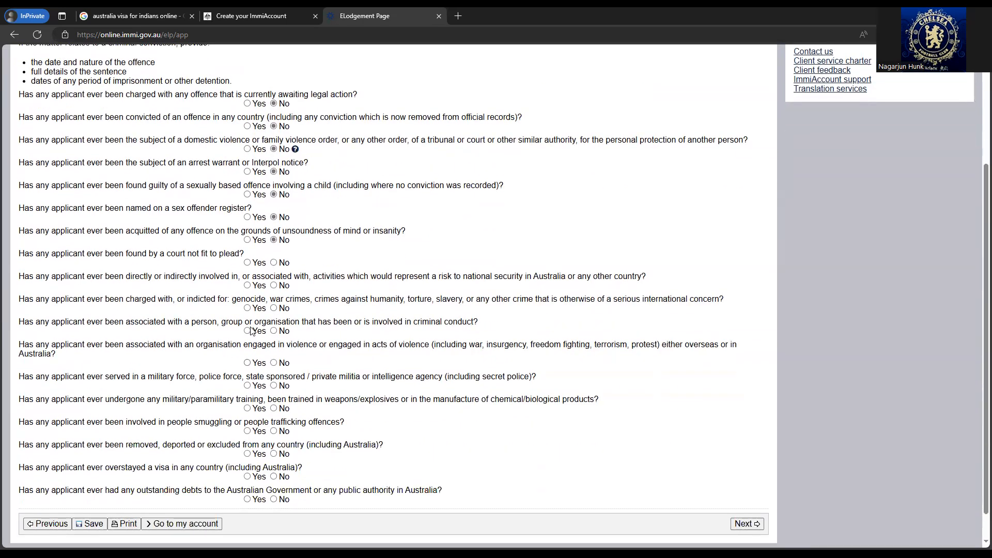
- Answer No to the remaining security, military, smuggling, deportation and debt questions, then try continuing
{"action": "left_click", "coordinate": [273, 262]}
{"action": "left_click", "coordinate": [273, 286]}
{"action": "left_click", "coordinate": [274, 308]}
{"action": "left_click", "coordinate": [273, 332]}
{"action": "left_click", "coordinate": [273, 363]}
{"action": "left_click", "coordinate": [274, 386]}
{"action": "left_click", "coordinate": [274, 408]}
{"action": "left_click", "coordinate": [274, 432]}
{"action": "scroll", "coordinate": [274, 434], "scroll_direction": "down", "scroll_amount": 1}
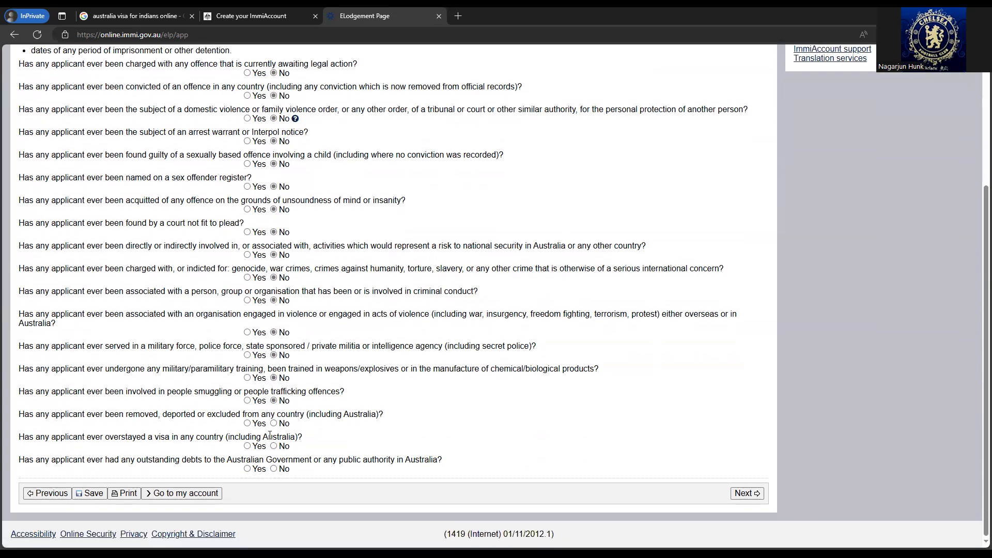
{"action": "left_click", "coordinate": [274, 424]}
{"action": "left_click", "coordinate": [274, 468]}
{"action": "left_click", "coordinate": [758, 493]}
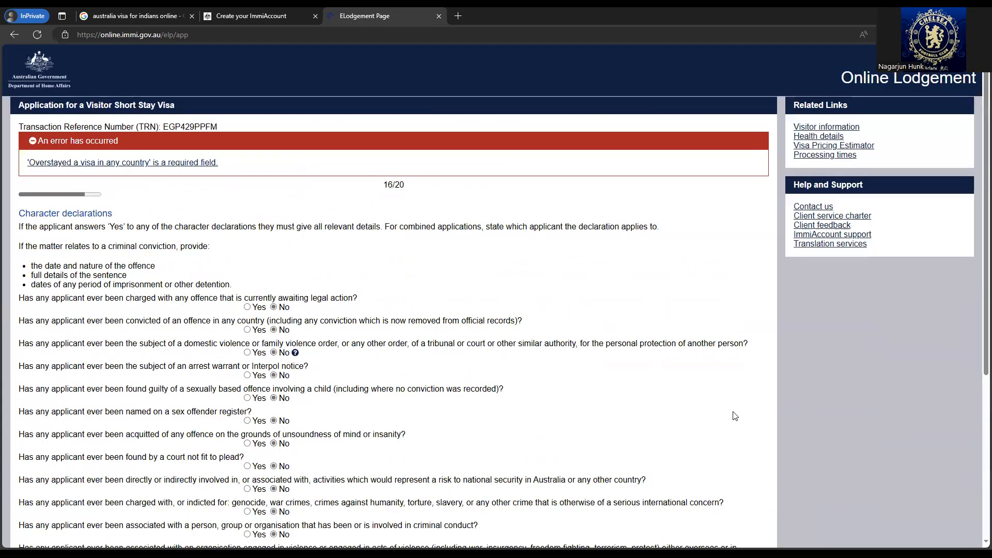
- Answer No to the overstayed-visa question and advance to page 17/20, Visa history
{"action": "scroll", "coordinate": [360, 269], "scroll_direction": "down", "scroll_amount": 5}
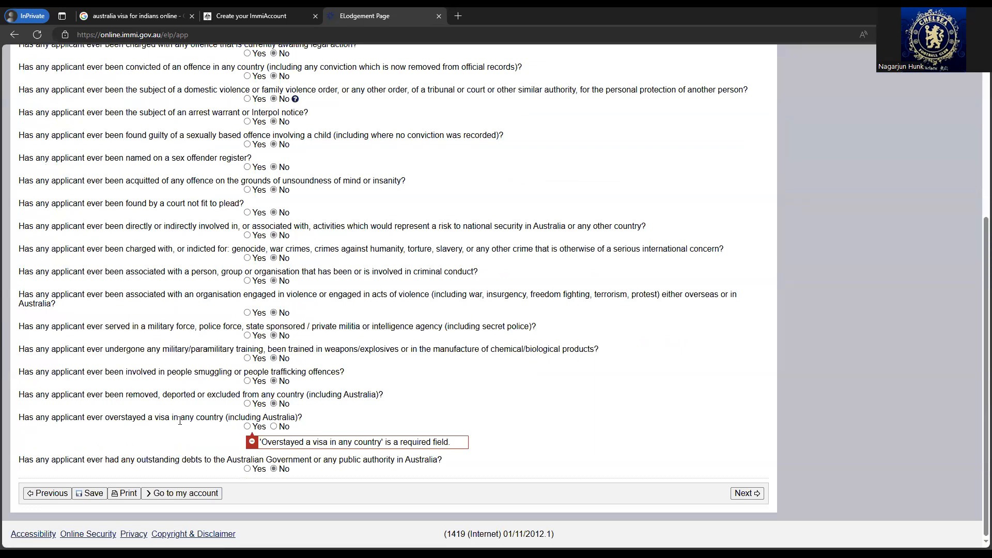
{"action": "left_click", "coordinate": [274, 427]}
{"action": "left_click", "coordinate": [746, 494]}
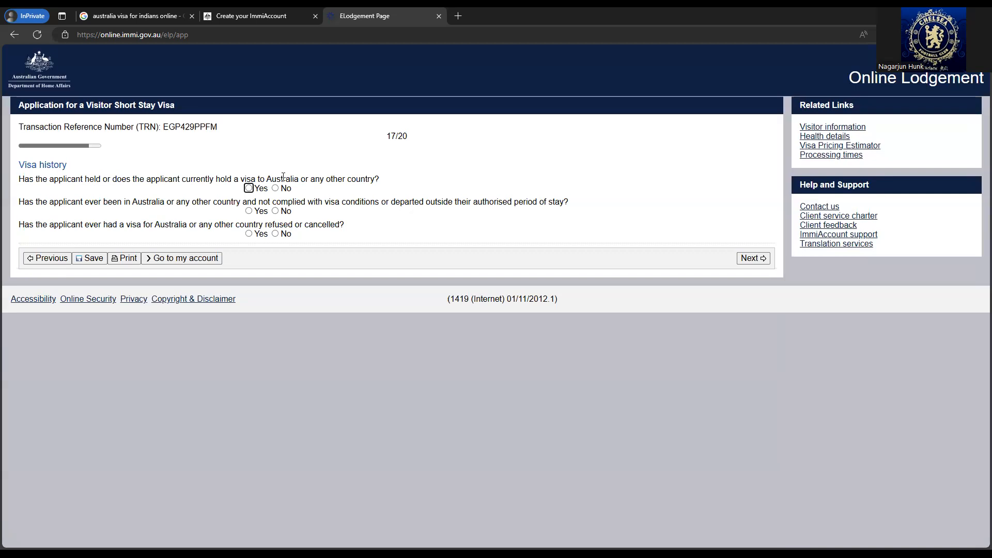
- Answer No to previous visa, conditions breach and refused visa questions, discarding briefly typed visa details
{"action": "left_click", "coordinate": [248, 188]}
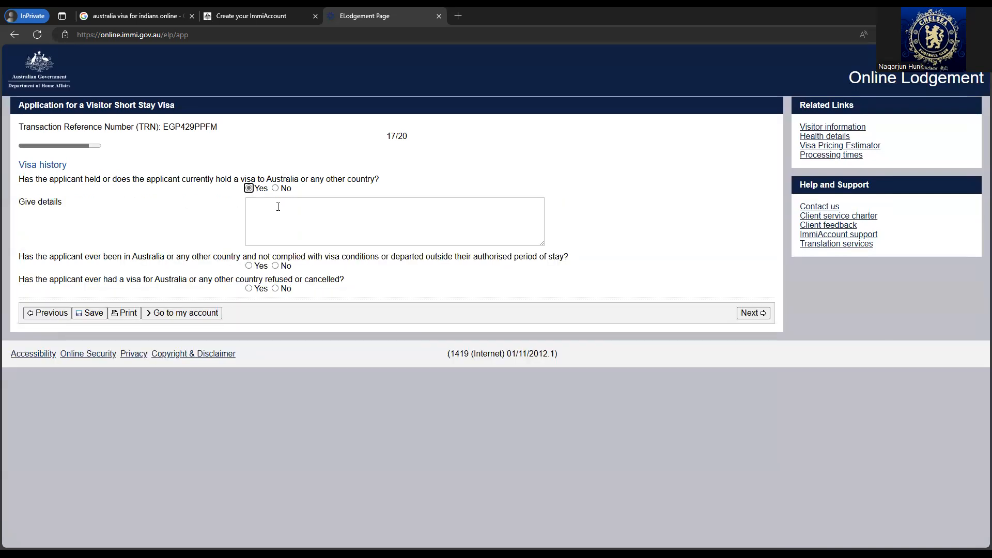
{"action": "left_click", "coordinate": [278, 207]}
{"action": "type", "text": "US via"}
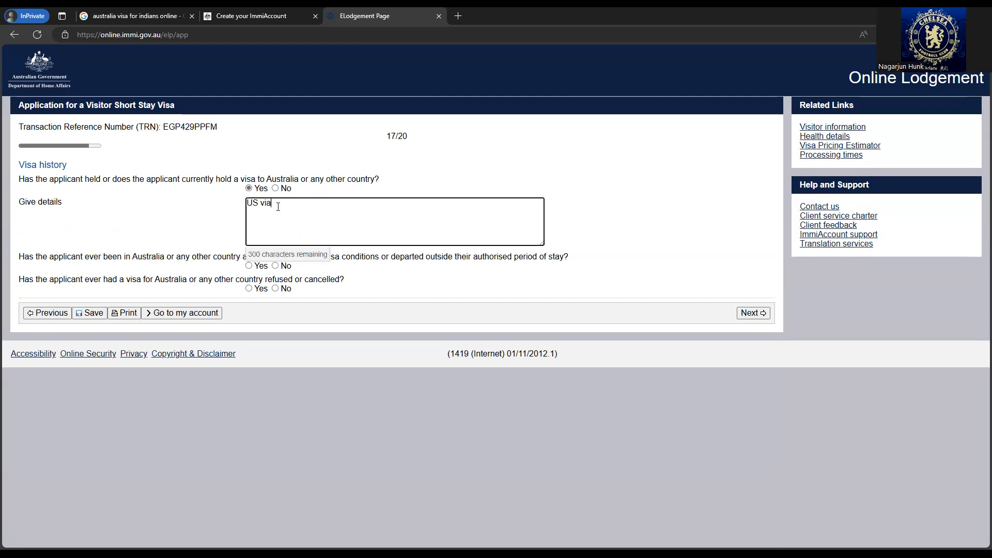
{"action": "left_click_drag", "start_coordinate": [278, 206], "coordinate": [222, 205]}
{"action": "key", "text": "BackSpace"}
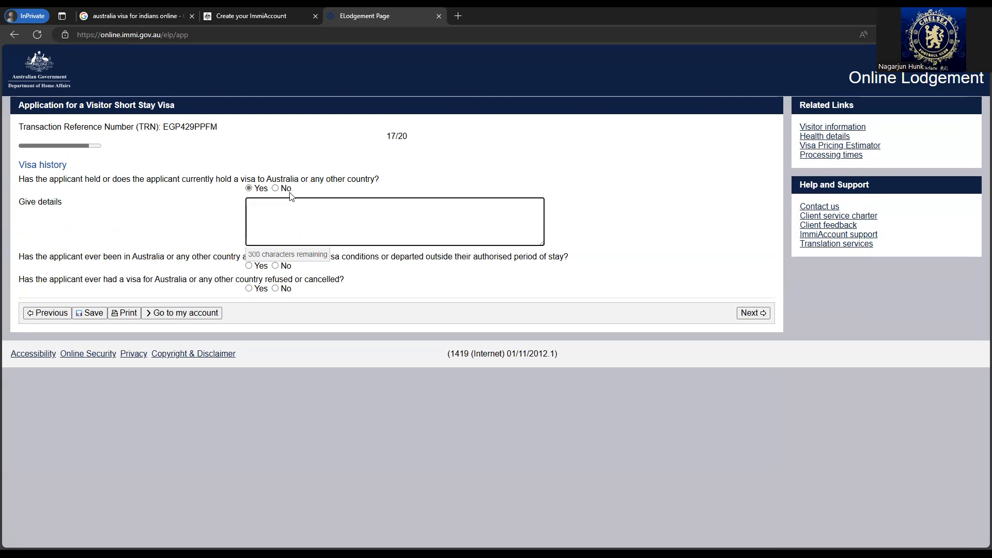
{"action": "left_click", "coordinate": [284, 189]}
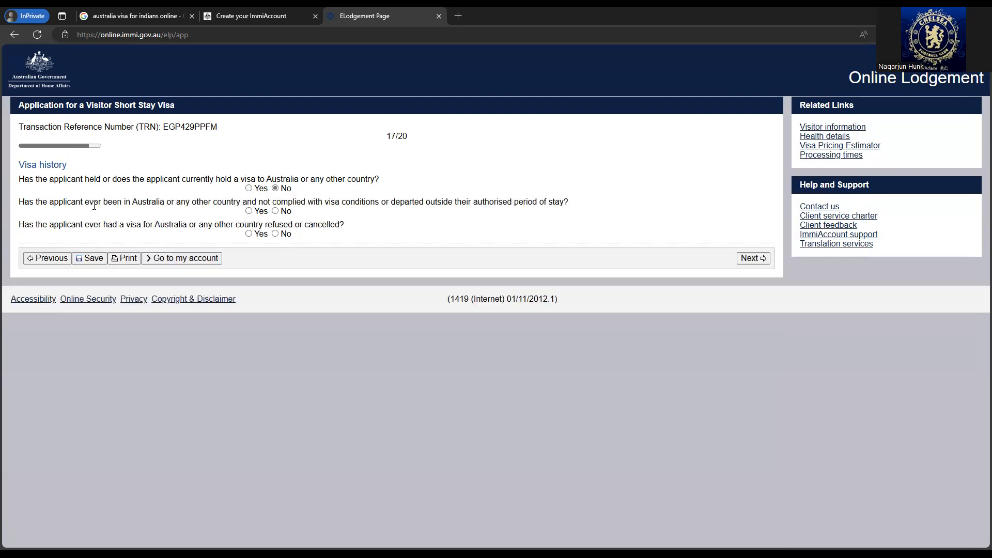
{"action": "left_click", "coordinate": [286, 212]}
{"action": "left_click", "coordinate": [277, 234]}
{"action": "left_click", "coordinate": [753, 258]}
{"action": "scroll", "coordinate": [233, 231], "scroll_direction": "up", "scroll_amount": 2}
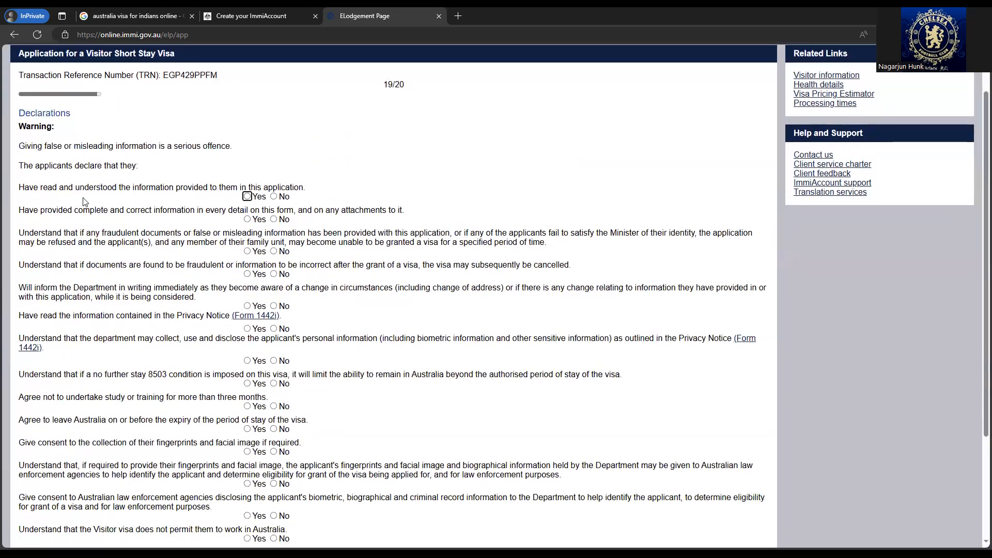
- Answer Yes to the information, fraudulent documents, cancellation, changes-in-circumstances and Privacy Notice declarations
{"action": "left_click", "coordinate": [247, 196]}
{"action": "left_click", "coordinate": [247, 219]}
{"action": "scroll", "coordinate": [246, 217], "scroll_direction": "down", "scroll_amount": 1}
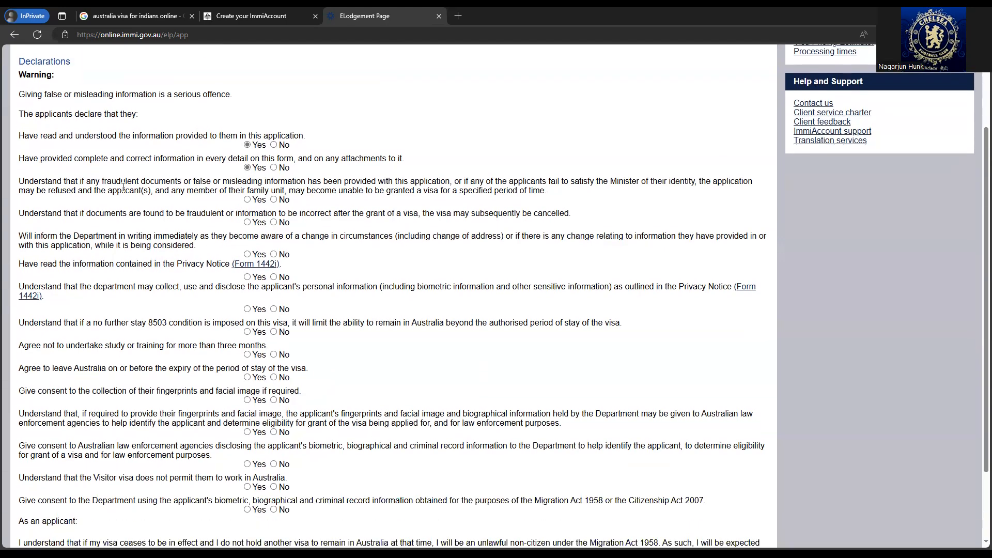
{"action": "left_click", "coordinate": [247, 200]}
{"action": "left_click", "coordinate": [247, 223]}
{"action": "scroll", "coordinate": [197, 249], "scroll_direction": "down", "scroll_amount": 1}
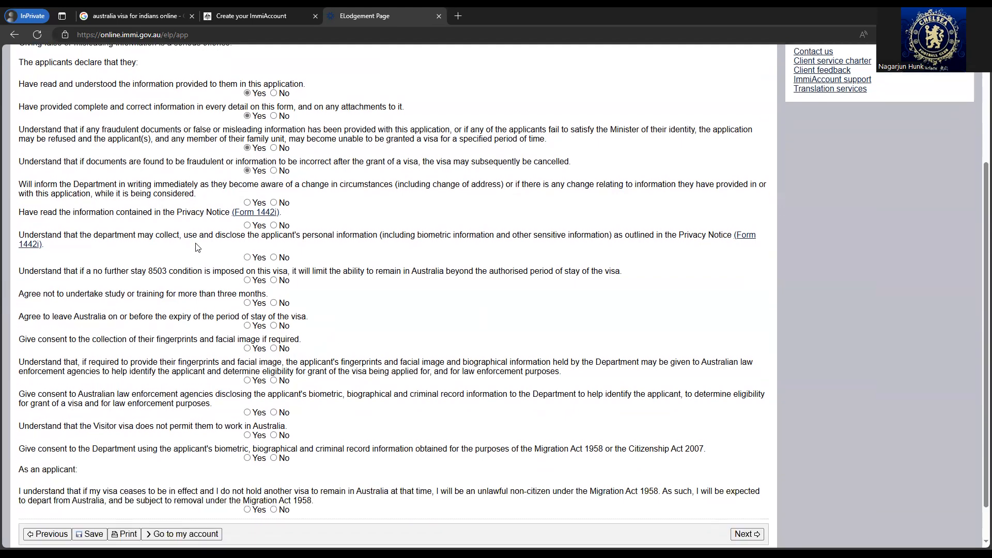
{"action": "left_click", "coordinate": [247, 203]}
{"action": "left_click", "coordinate": [247, 225]}
{"action": "scroll", "coordinate": [221, 259], "scroll_direction": "down", "scroll_amount": 1}
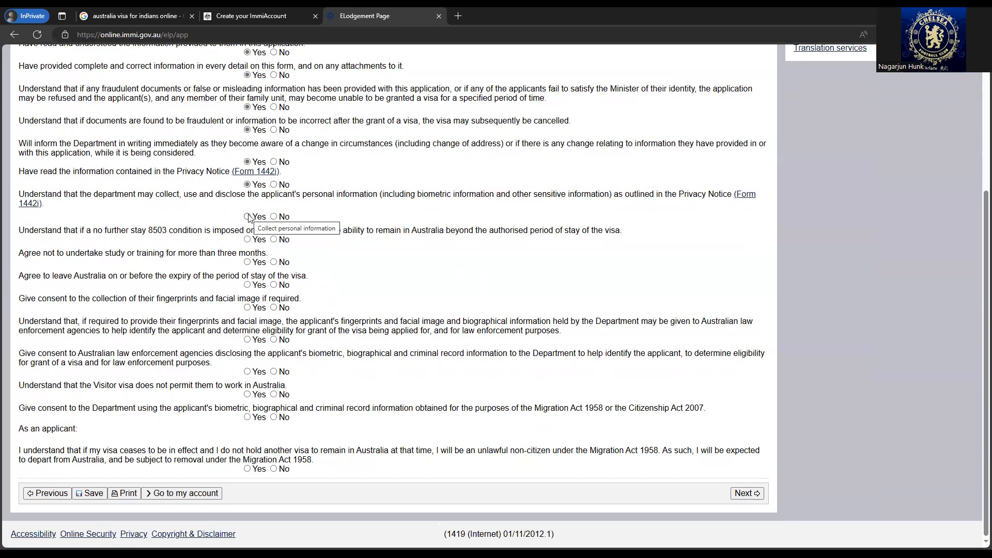
- Answer Yes to personal information, 8503, study, departure, biometrics, no-work and unlawful non-citizen declarations
{"action": "left_click", "coordinate": [248, 216]}
{"action": "left_click", "coordinate": [248, 240]}
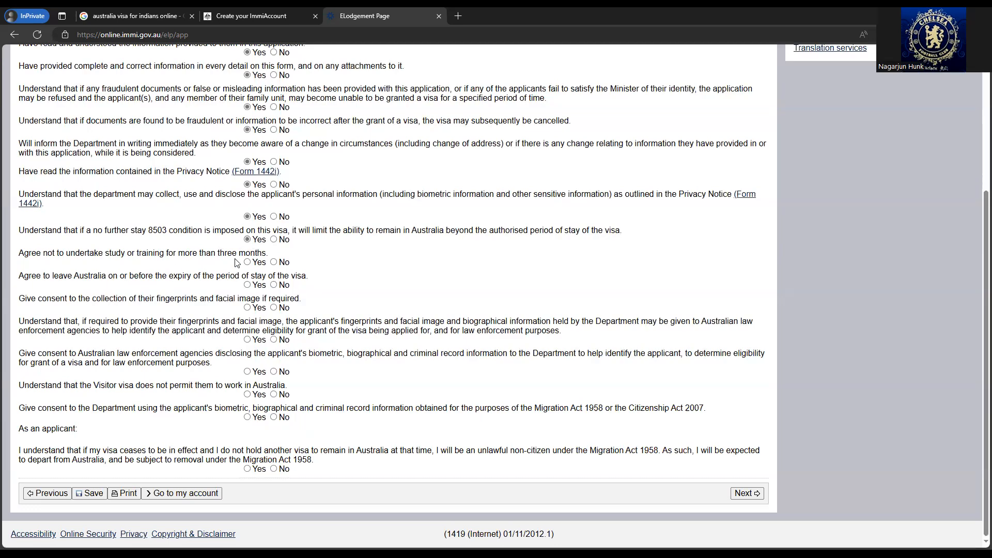
{"action": "left_click", "coordinate": [248, 262]}
{"action": "left_click", "coordinate": [248, 286]}
{"action": "left_click", "coordinate": [248, 308]}
{"action": "left_click", "coordinate": [247, 340]}
{"action": "left_click", "coordinate": [259, 373]}
{"action": "left_click", "coordinate": [247, 395]}
{"action": "left_click", "coordinate": [247, 417]}
{"action": "left_click", "coordinate": [247, 470]}
- Decline Priority Consideration by answering No
{"action": "left_click", "coordinate": [745, 494]}
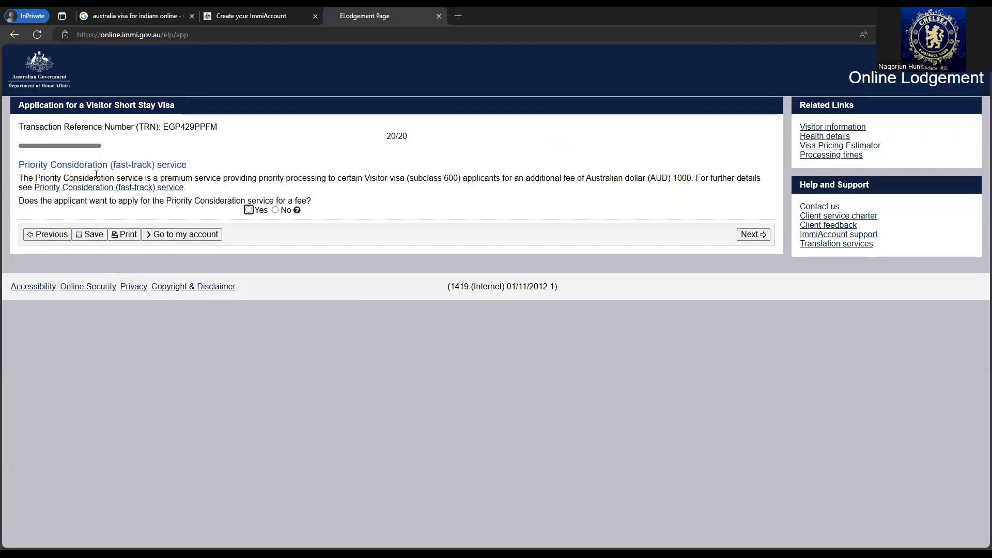
{"action": "left_click", "coordinate": [276, 210]}
{"action": "left_click", "coordinate": [756, 235]}
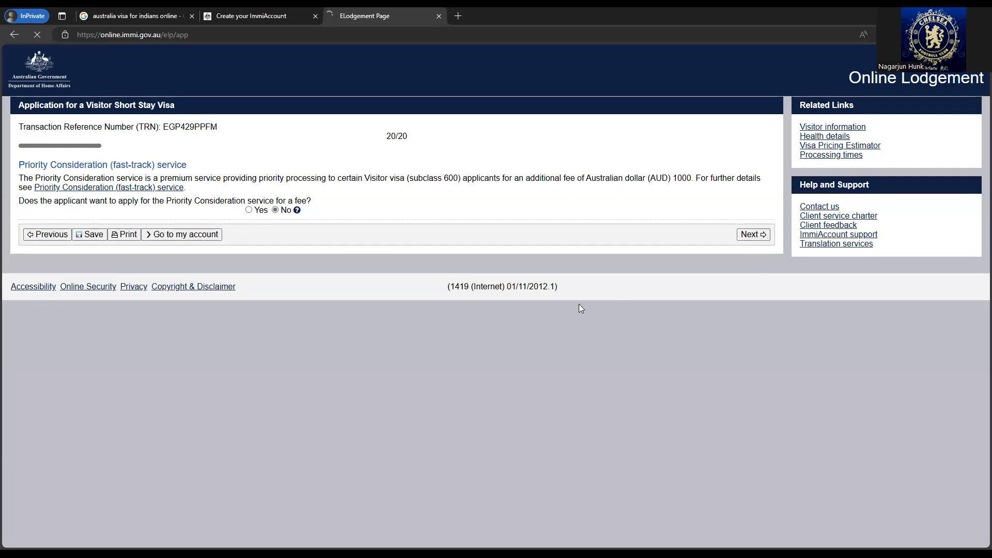
- Scroll through the application review and move on to the attachments page
{"action": "scroll", "coordinate": [489, 300], "scroll_direction": "down", "scroll_amount": 6}
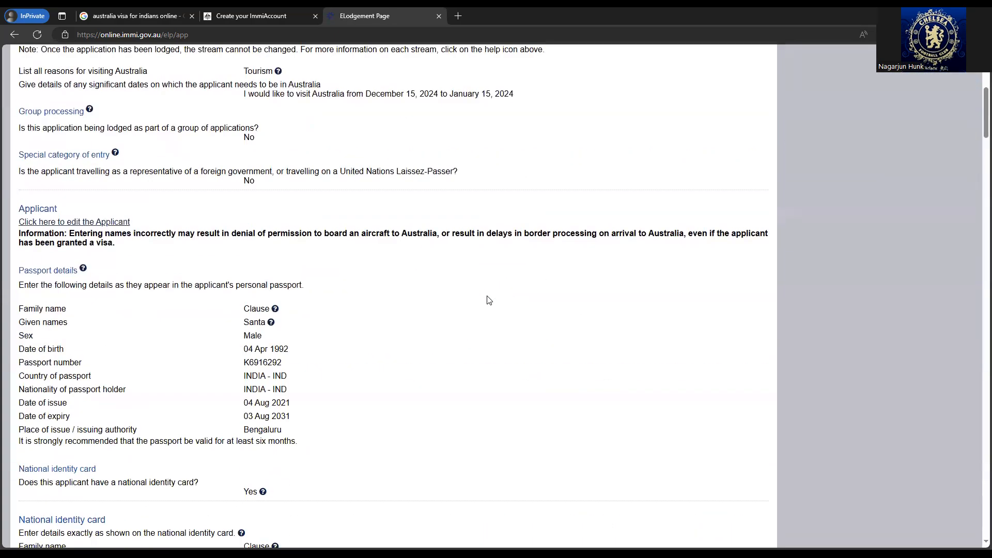
{"action": "scroll", "coordinate": [489, 300], "scroll_direction": "down", "scroll_amount": 20}
{"action": "scroll", "coordinate": [488, 300], "scroll_direction": "down", "scroll_amount": 20}
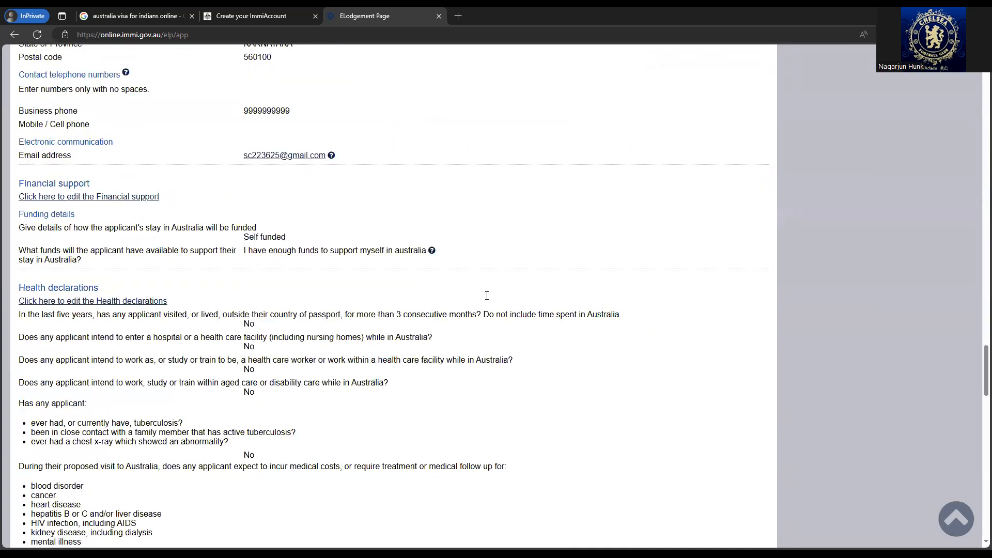
{"action": "scroll", "coordinate": [487, 295], "scroll_direction": "down", "scroll_amount": 9}
{"action": "scroll", "coordinate": [487, 295], "scroll_direction": "down", "scroll_amount": 15}
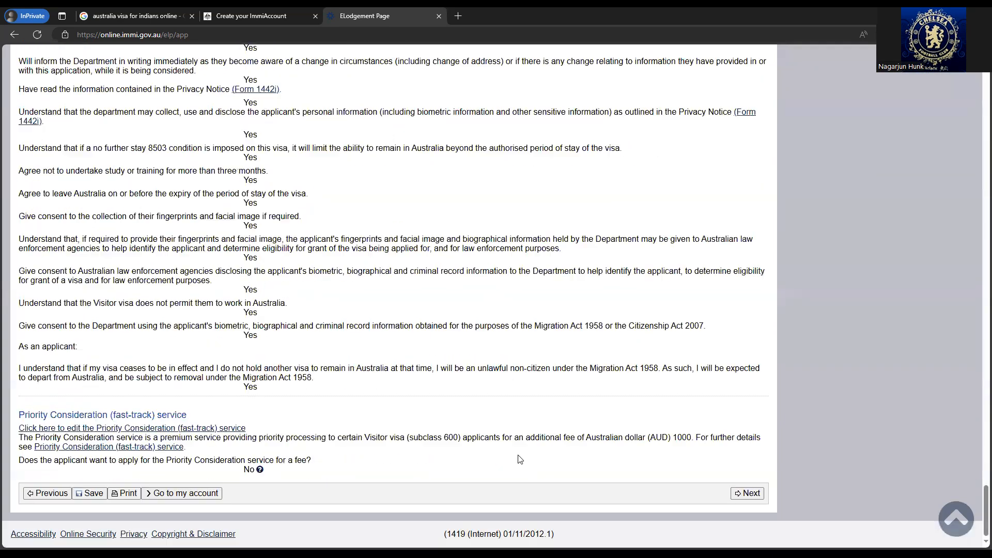
{"action": "left_click", "coordinate": [747, 493]}
{"action": "scroll", "coordinate": [119, 211], "scroll_direction": "down", "scroll_amount": 4}
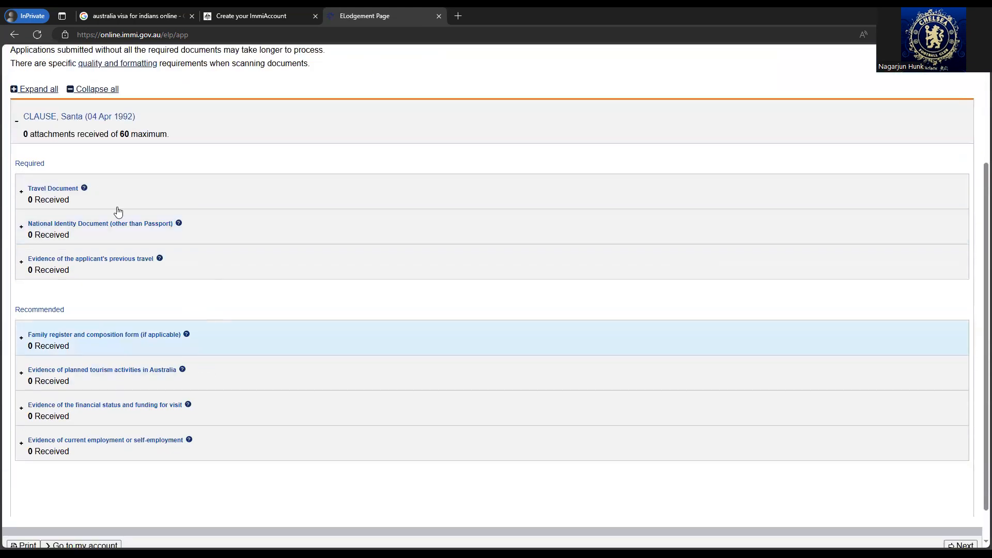
- Add a Travel Document with type set to Passport
{"action": "left_click", "coordinate": [21, 193]}
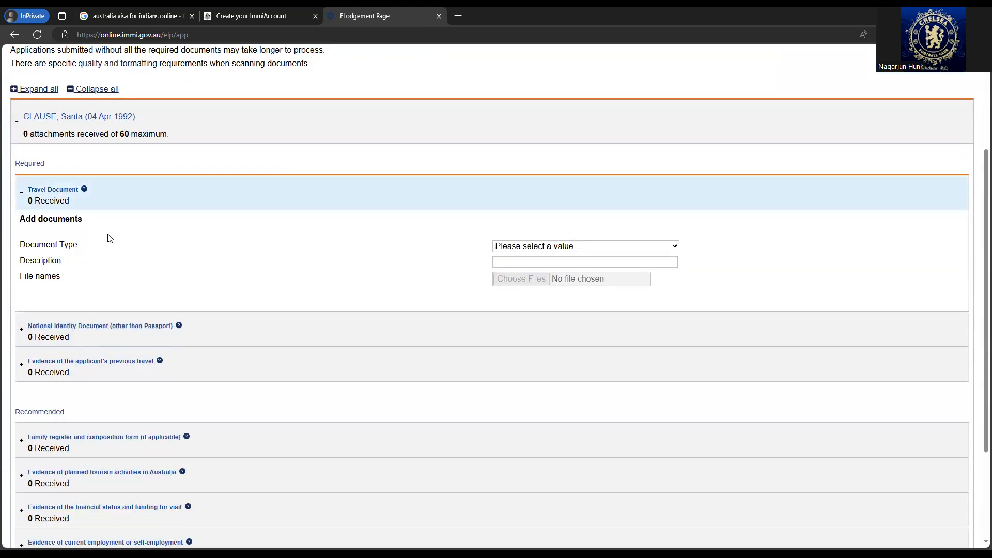
{"action": "left_click", "coordinate": [548, 247]}
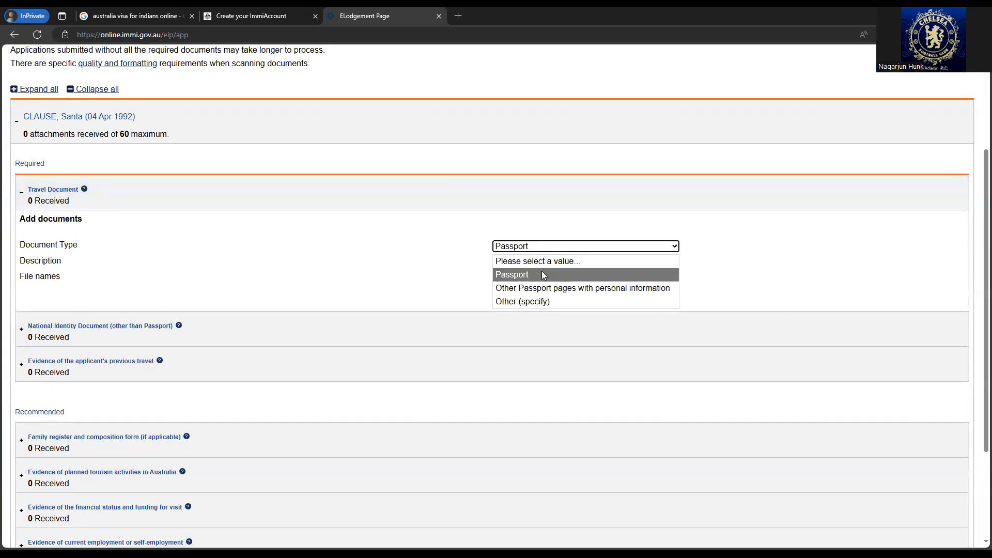
{"action": "left_click", "coordinate": [540, 272]}
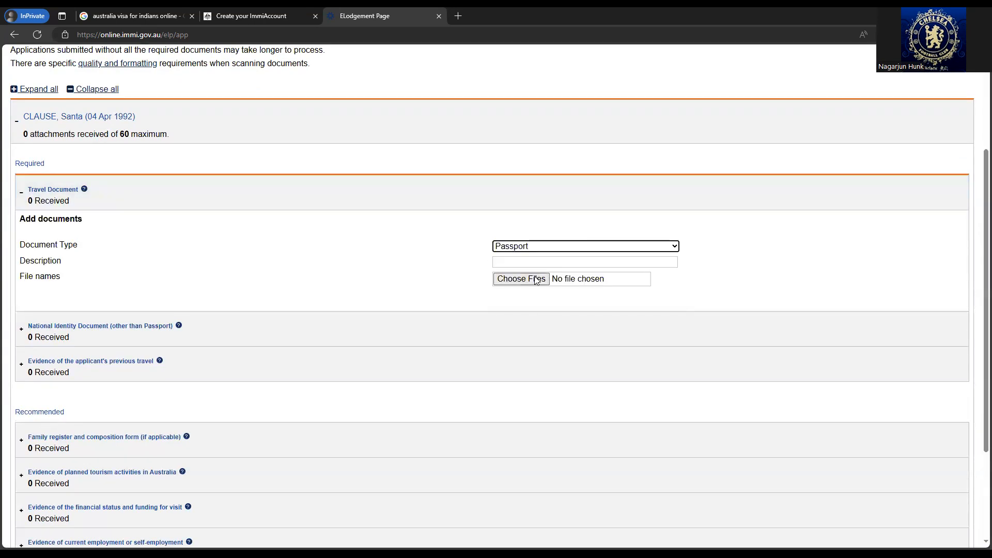
- Expand the National Identity Document and previous-travel evidence sections, leaving the type unselected
{"action": "scroll", "coordinate": [207, 280], "scroll_direction": "down", "scroll_amount": 1}
{"action": "left_click", "coordinate": [223, 284]}
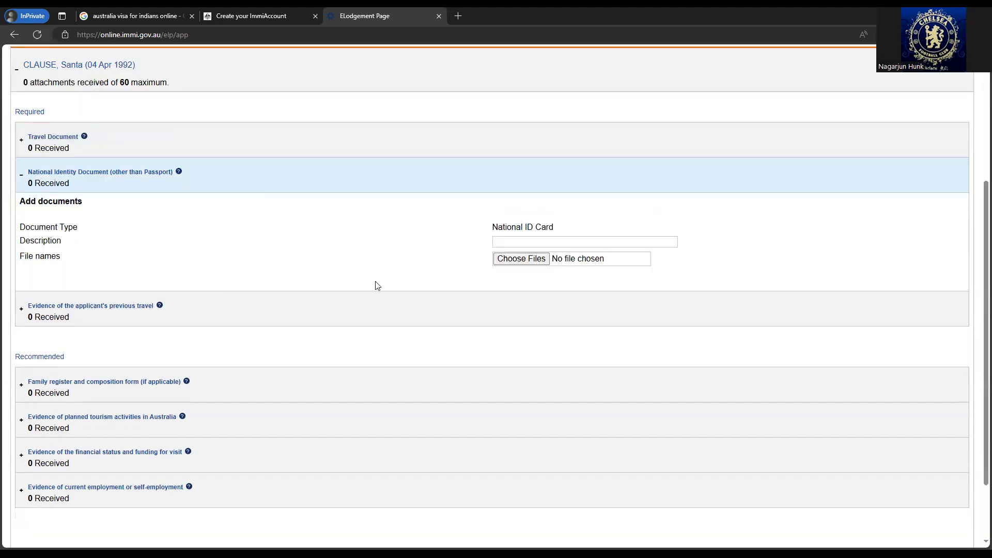
{"action": "left_click", "coordinate": [508, 241]}
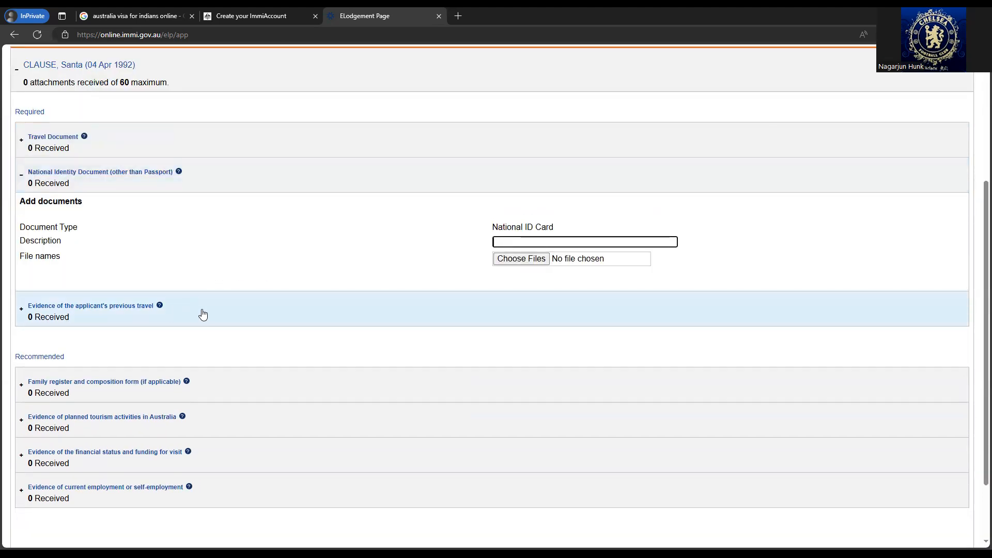
{"action": "scroll", "coordinate": [207, 289], "scroll_direction": "down", "scroll_amount": 2}
{"action": "left_click", "coordinate": [229, 229]}
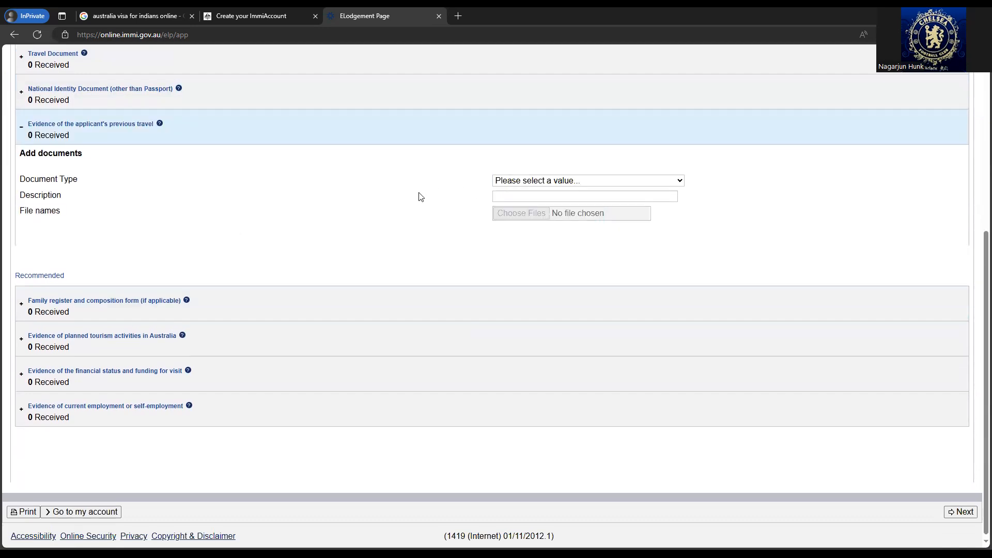
{"action": "left_click", "coordinate": [559, 180]}
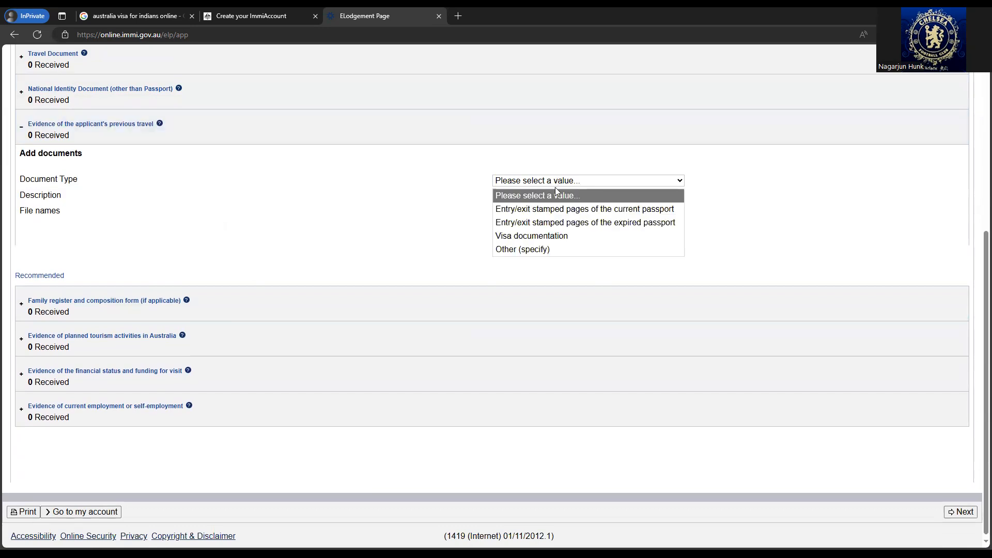
{"action": "left_click", "coordinate": [390, 186]}
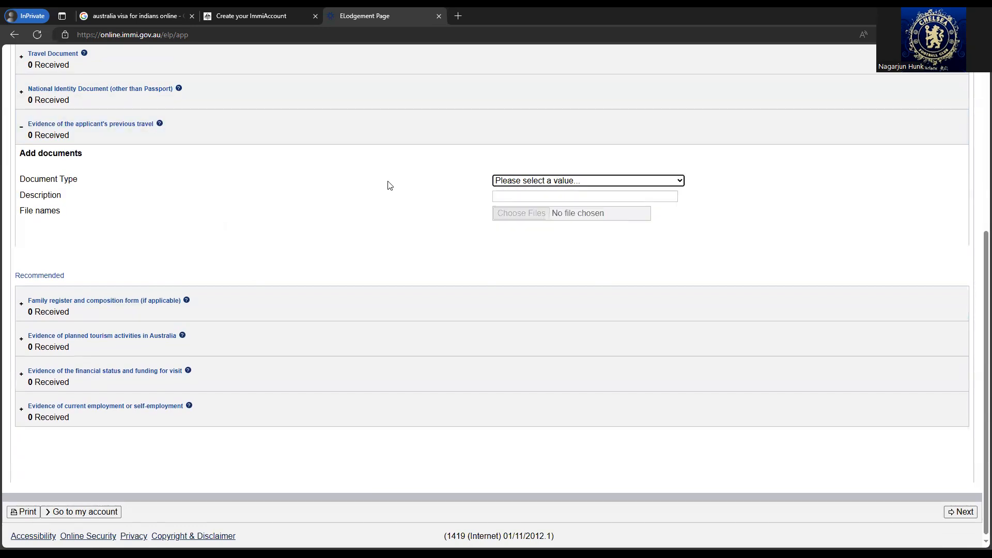
- Expand the family register and planned tourism activities sections without choosing a type
{"action": "left_click", "coordinate": [131, 311]}
{"action": "scroll", "coordinate": [166, 290], "scroll_direction": "down", "scroll_amount": 2}
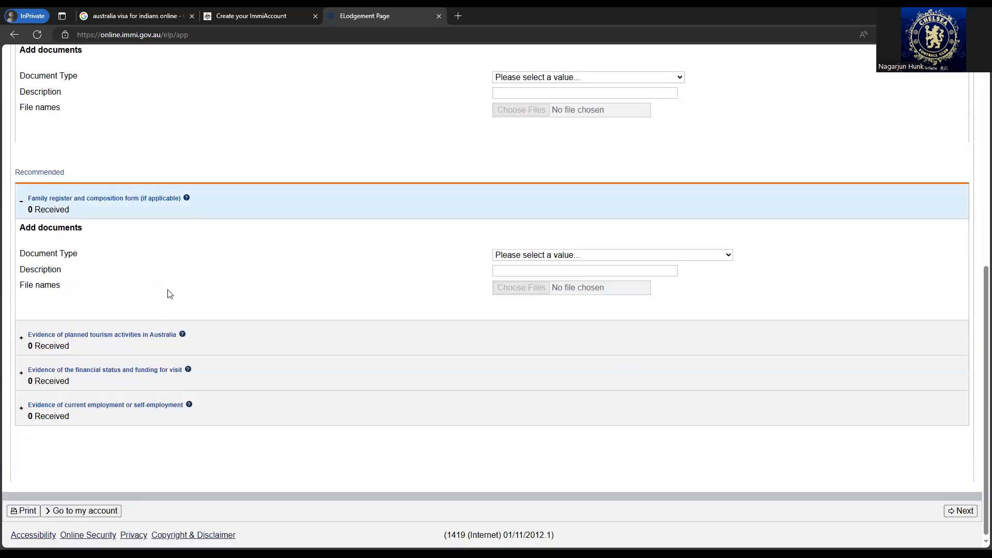
{"action": "left_click", "coordinate": [523, 258]}
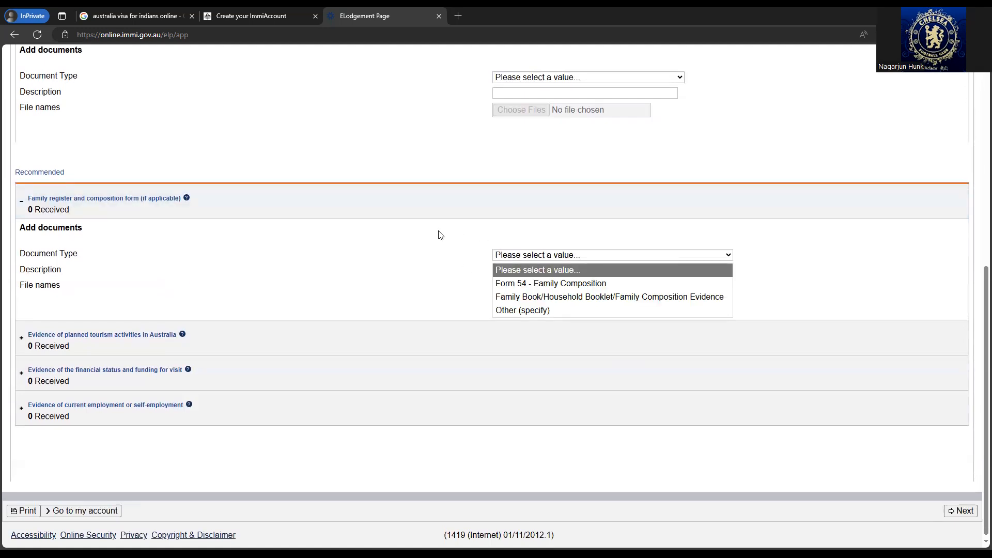
{"action": "left_click", "coordinate": [408, 248]}
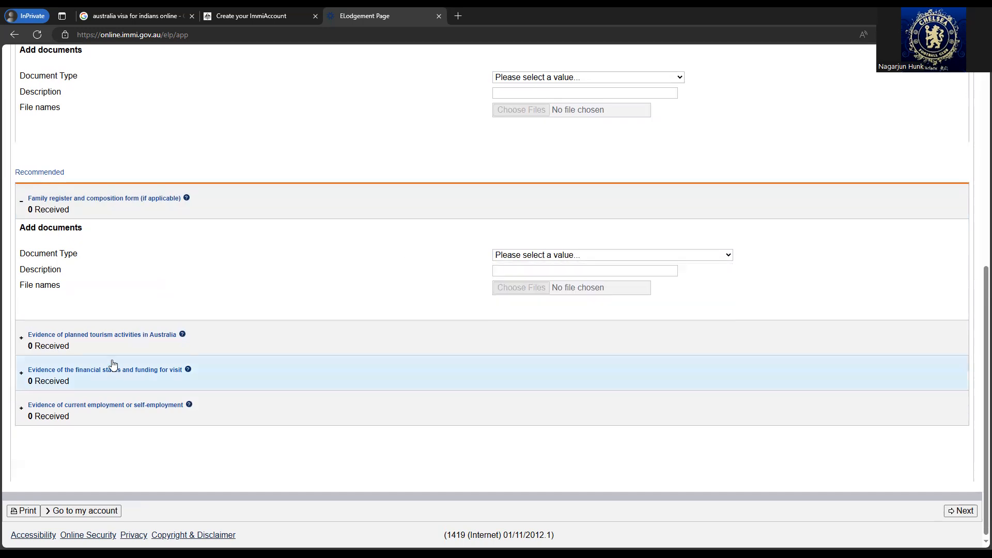
{"action": "left_click", "coordinate": [256, 345]}
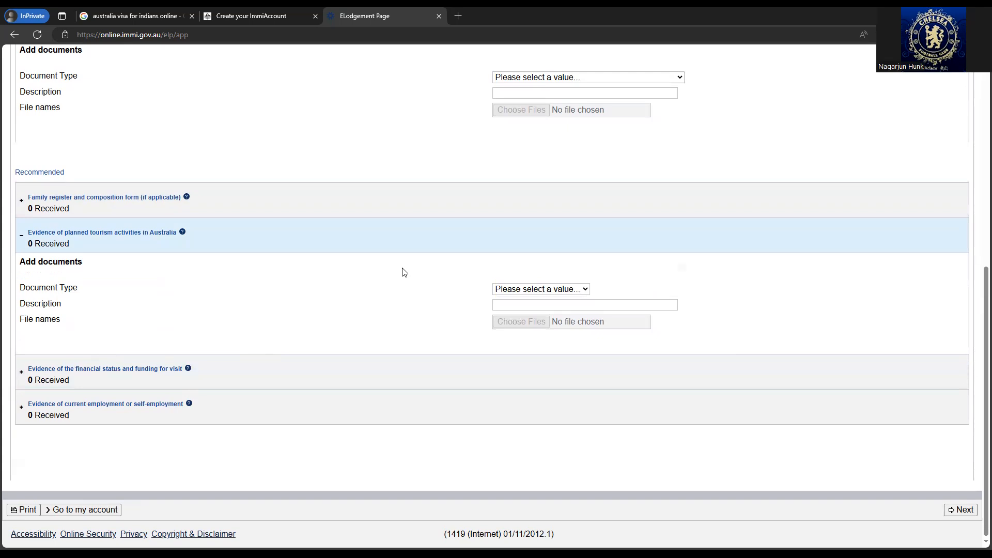
- Set the financial evidence document type to Bank Statement - Personal
{"action": "left_click", "coordinate": [227, 368]}
{"action": "left_click", "coordinate": [567, 324]}
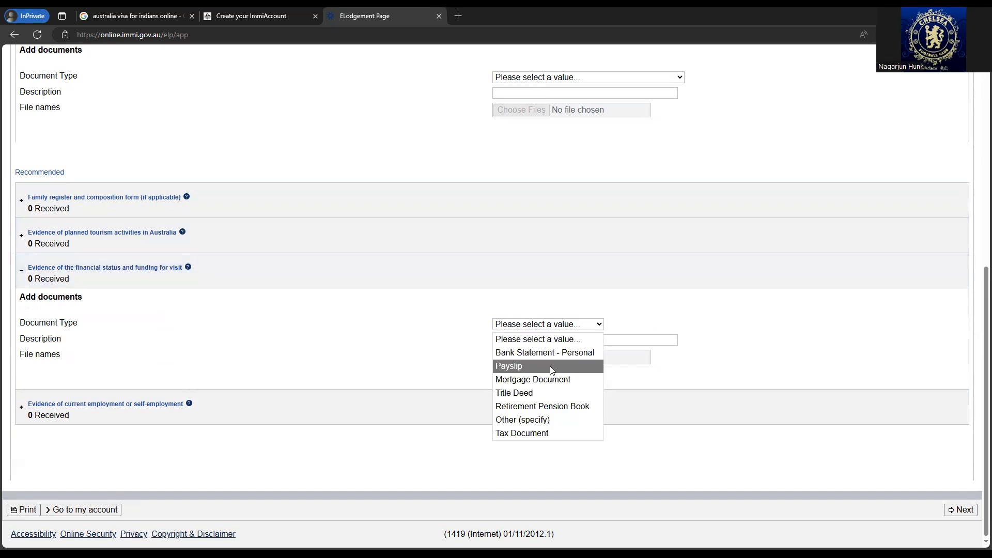
{"action": "left_click", "coordinate": [550, 366]}
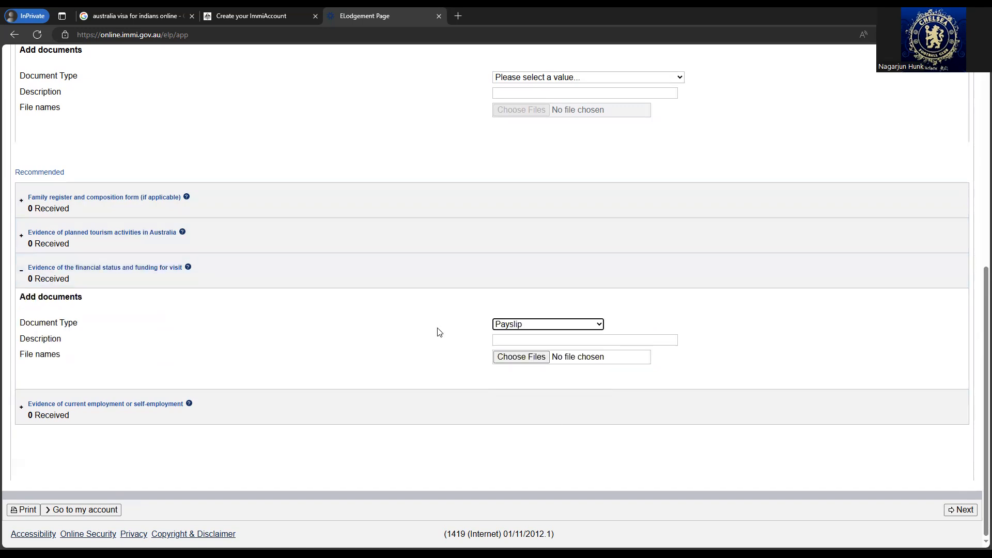
{"action": "left_click", "coordinate": [516, 325]}
{"action": "left_click", "coordinate": [515, 353]}
- Set the employment evidence document type to Letter from employer with current role
{"action": "left_click", "coordinate": [274, 417]}
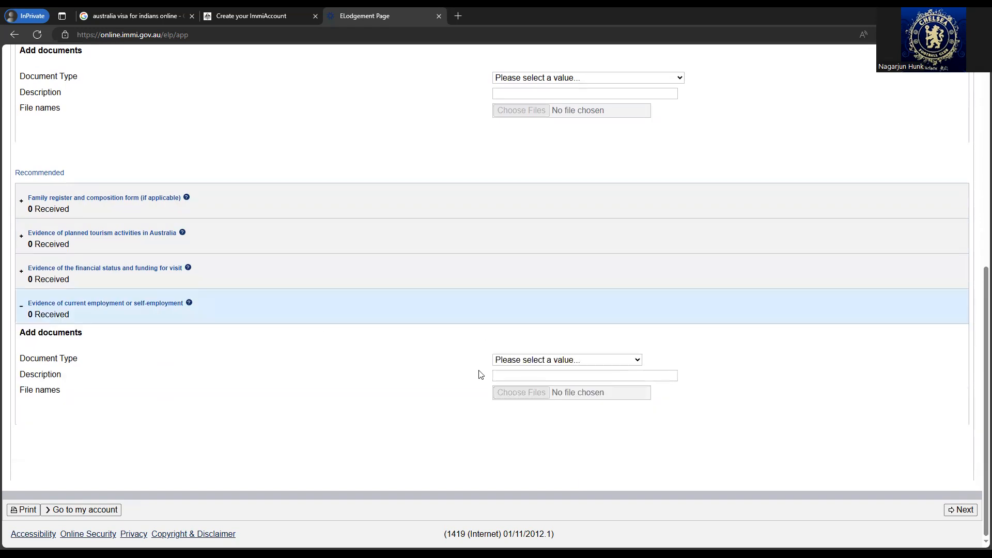
{"action": "left_click", "coordinate": [543, 360]}
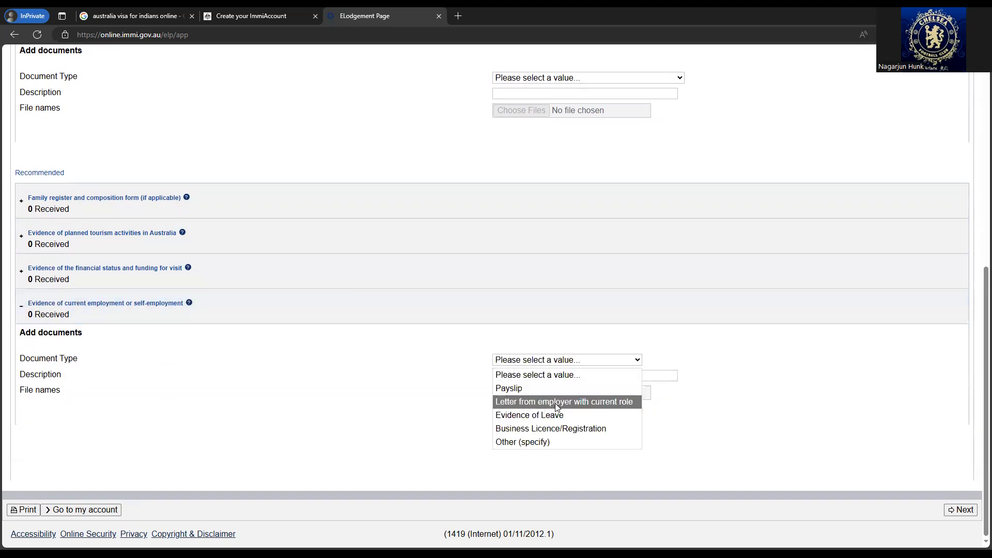
{"action": "left_click", "coordinate": [584, 403]}
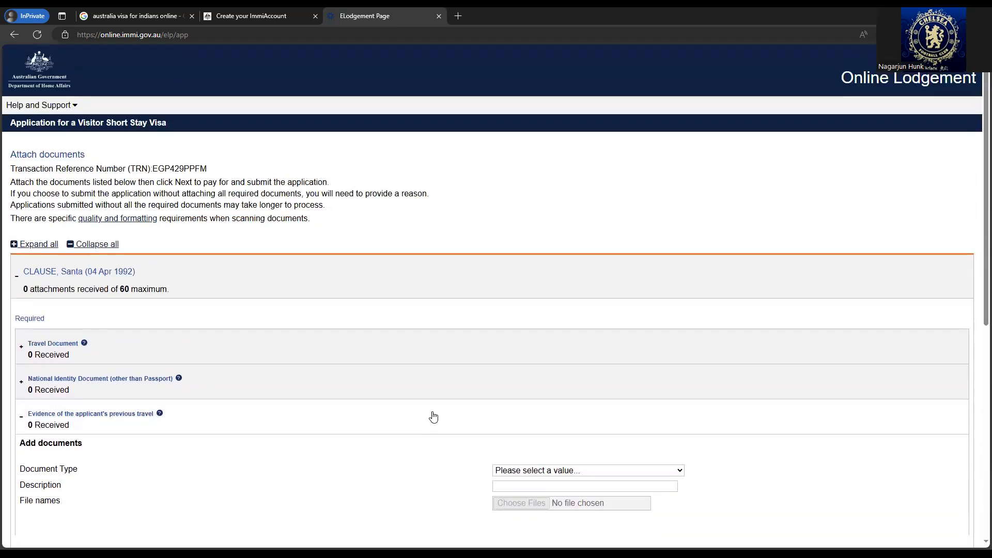
{"action": "scroll", "coordinate": [433, 417], "scroll_direction": "down", "scroll_amount": 7}
- Submit the application with missing evidence explained as 'NA', reaching the $195.00 AUD payment page
{"action": "left_click", "coordinate": [963, 509]}
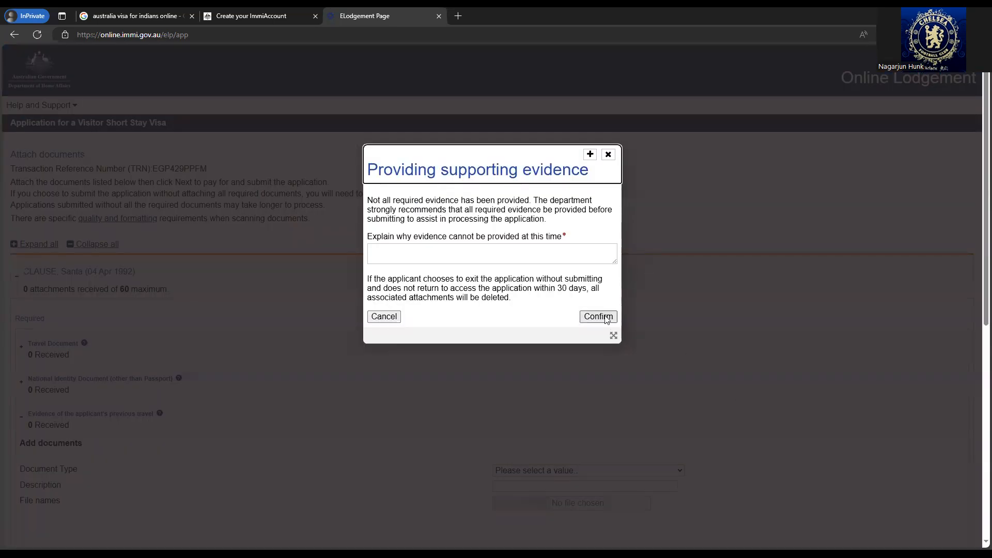
{"action": "left_click", "coordinate": [553, 247]}
{"action": "type", "text": "NA"}
{"action": "left_click", "coordinate": [598, 317]}
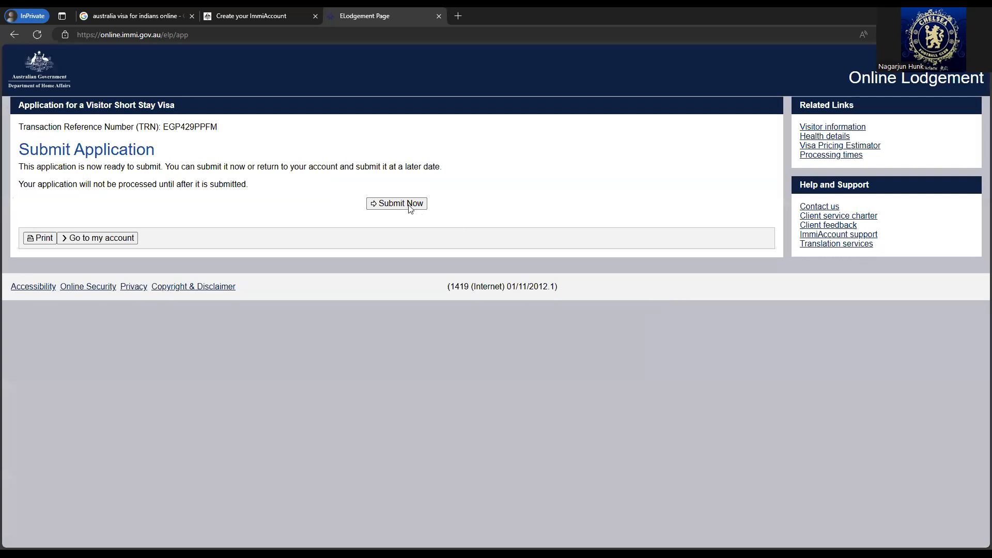
{"action": "left_click", "coordinate": [409, 205]}
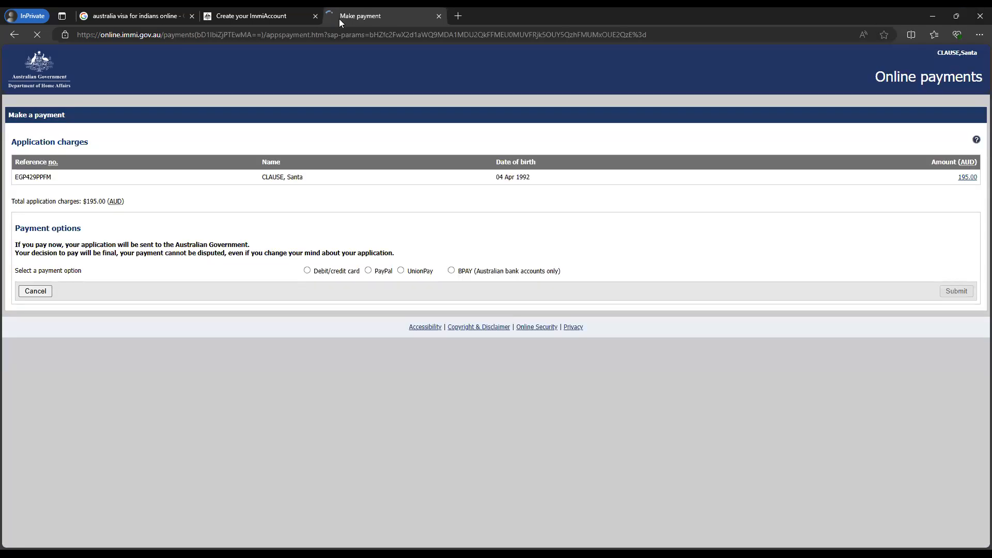
- Compare the PayPal, UnionPay and BPAY options, then settle on debit/credit card payment
{"action": "left_click", "coordinate": [342, 272]}
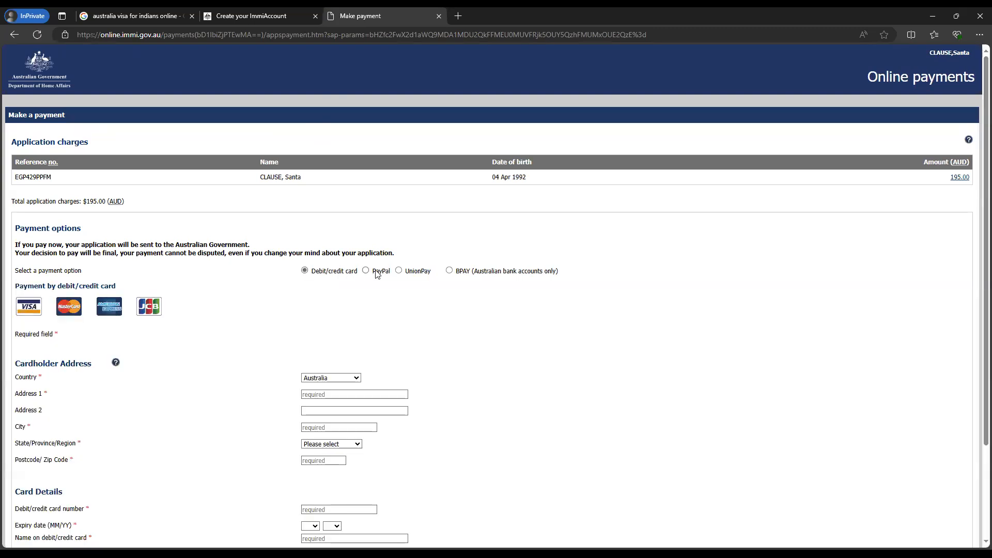
{"action": "left_click", "coordinate": [377, 271]}
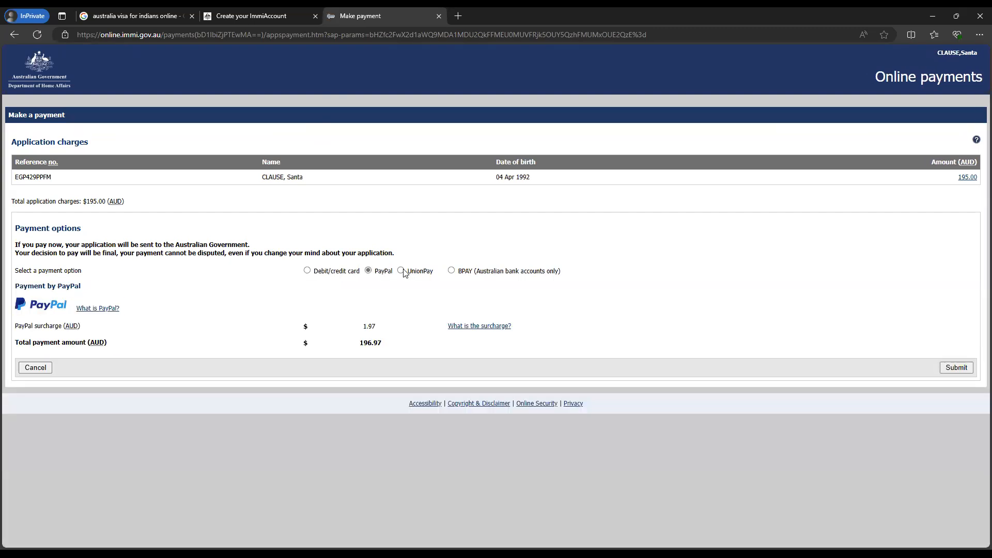
{"action": "left_click", "coordinate": [410, 272]}
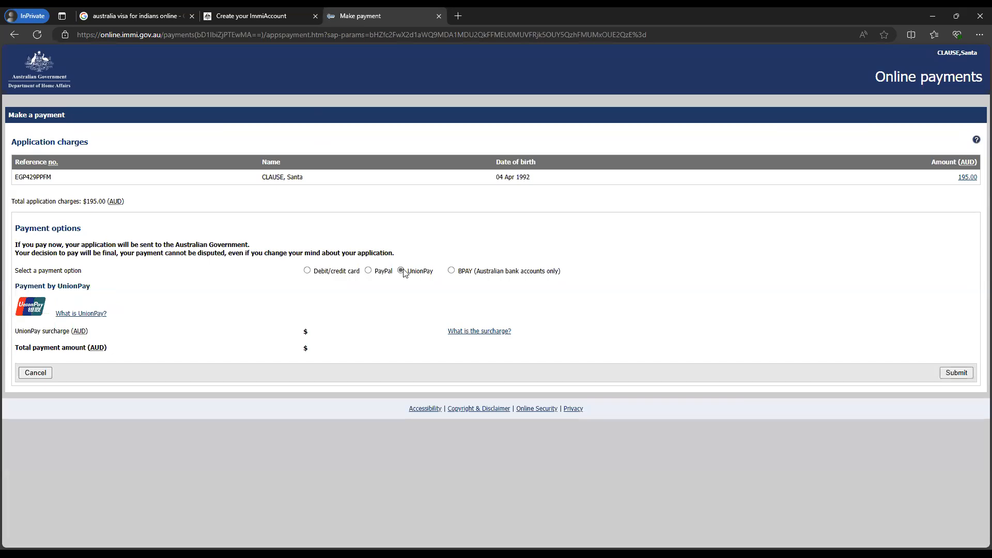
{"action": "left_click", "coordinate": [451, 270]}
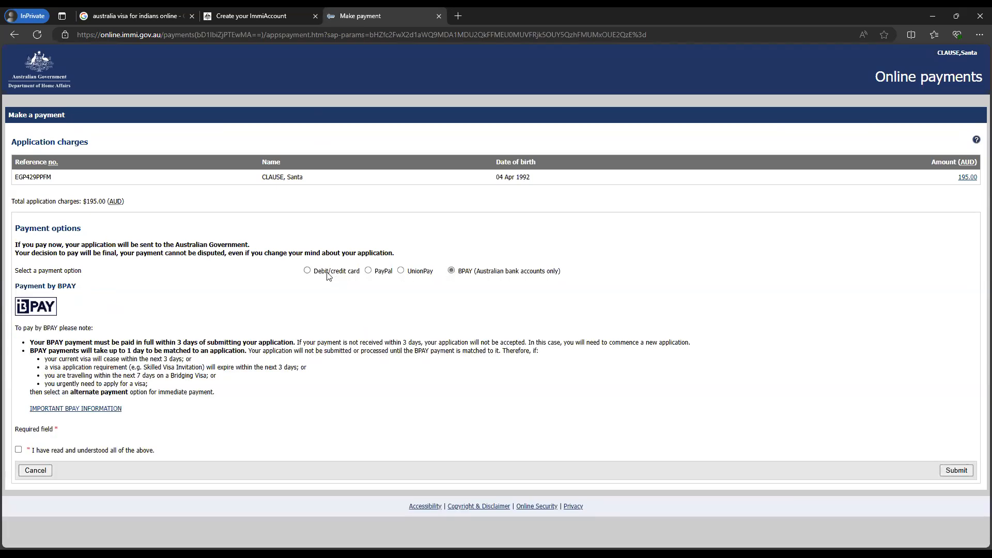
{"action": "left_click", "coordinate": [308, 271]}
- Set the cardholder address country to India
{"action": "scroll", "coordinate": [256, 309], "scroll_direction": "down", "scroll_amount": 3}
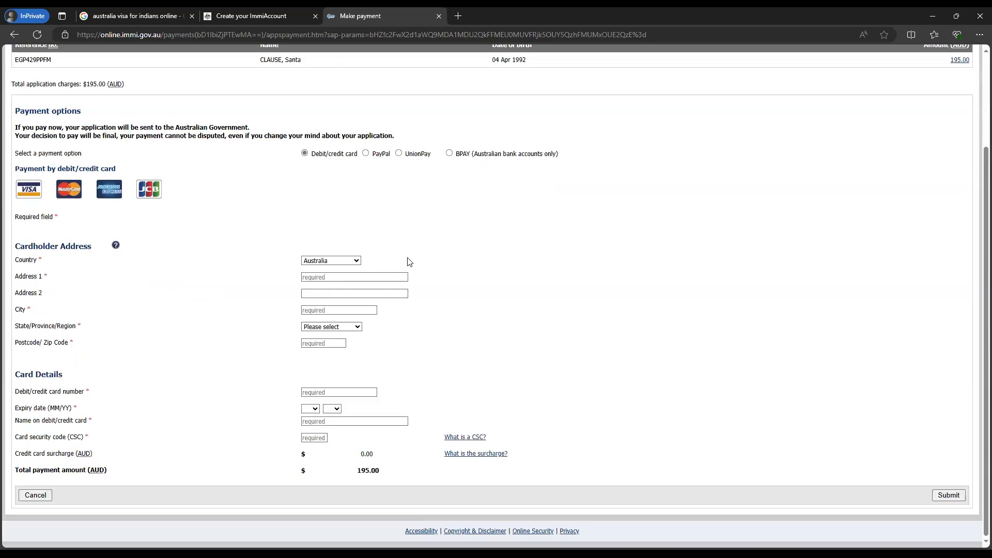
{"action": "left_click", "coordinate": [347, 262]}
{"action": "type", "text": "in"}
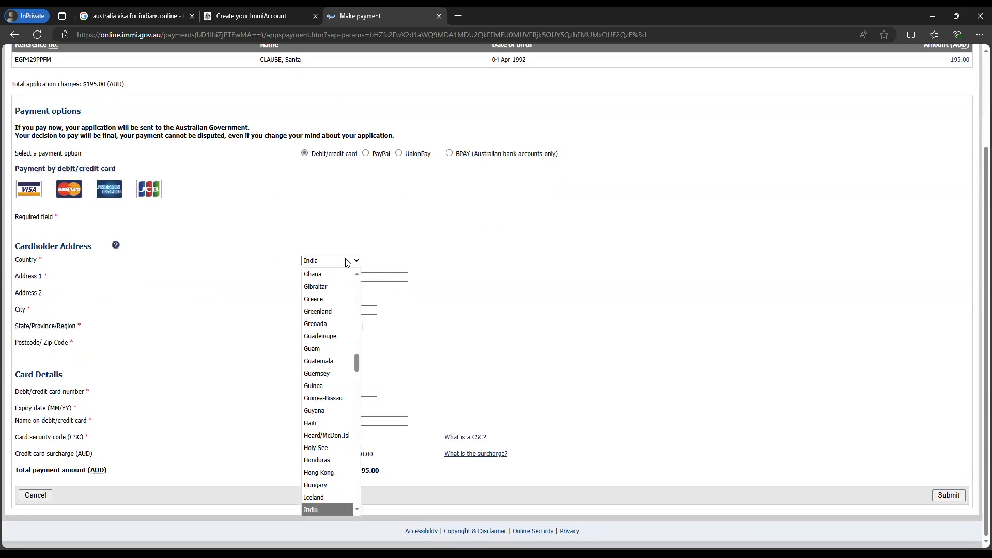
{"action": "left_click", "coordinate": [310, 510]}
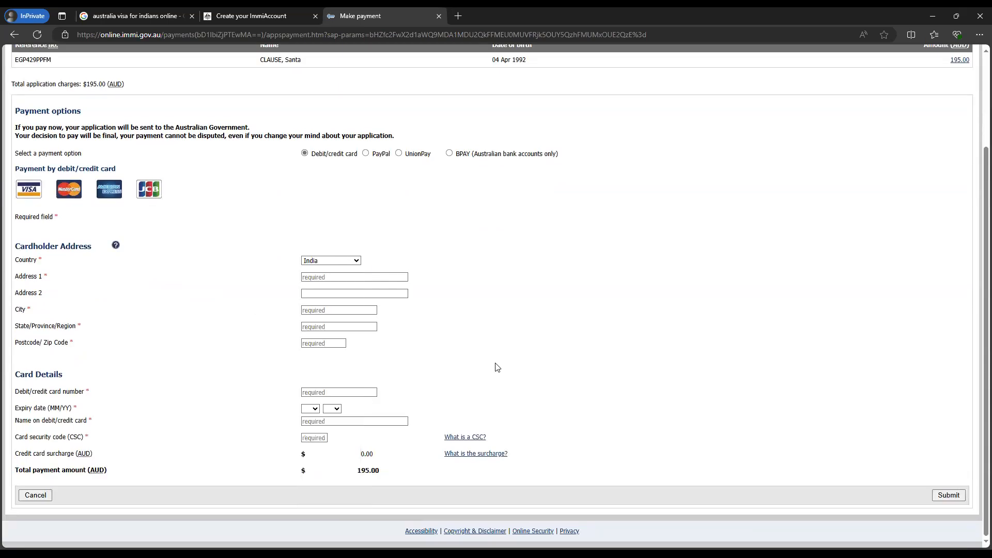